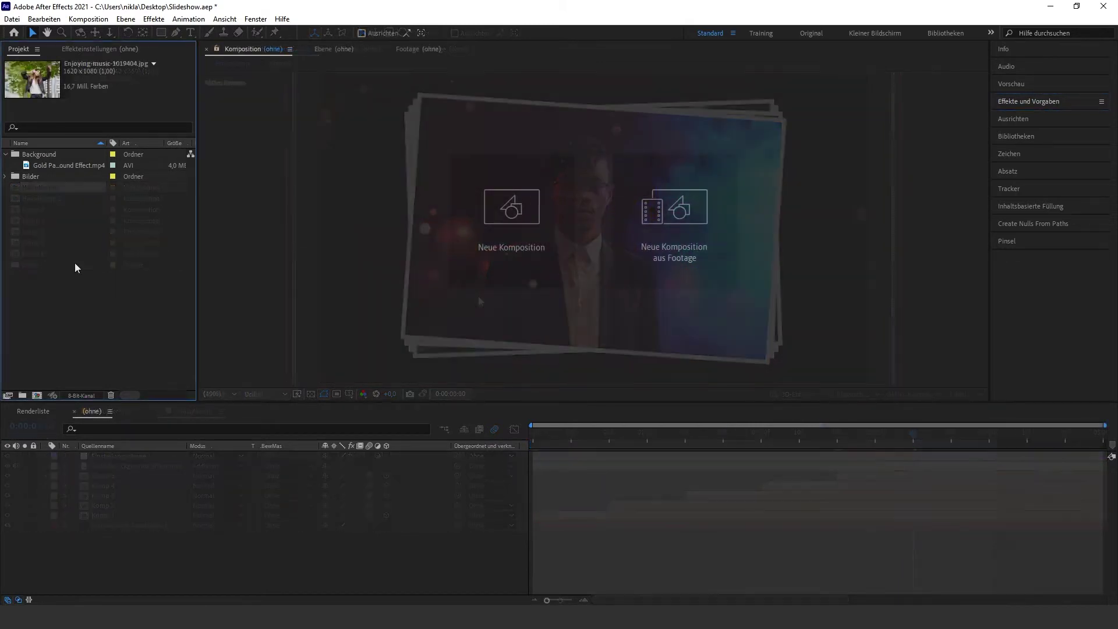
Step: Expand the Bilder folder and select the Baby-kisses photo
left_click(5, 177)
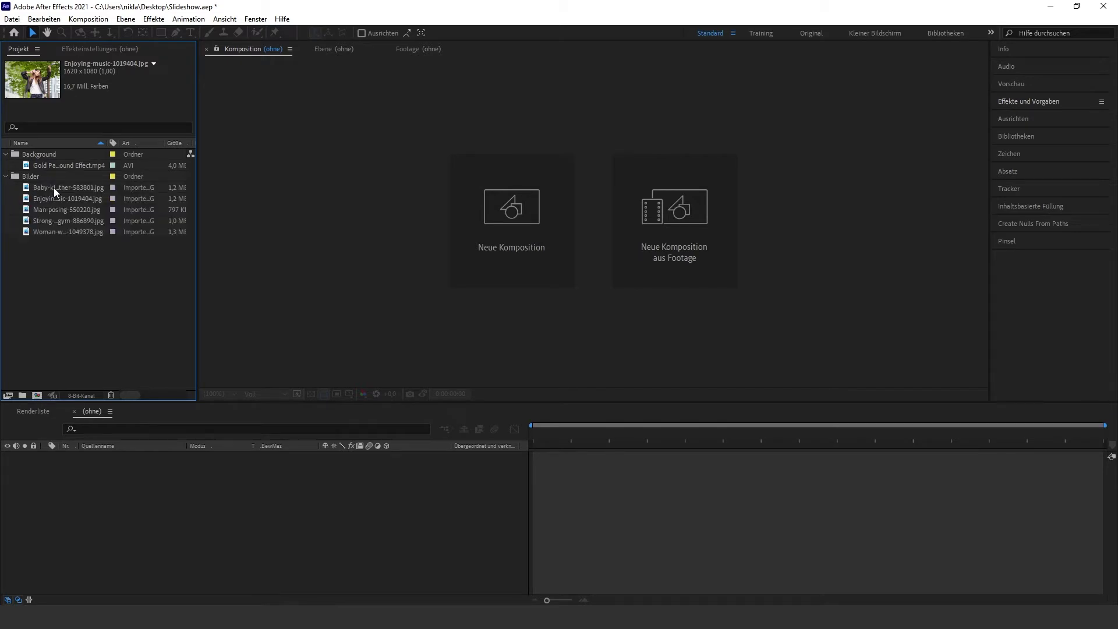
left_click(53, 187)
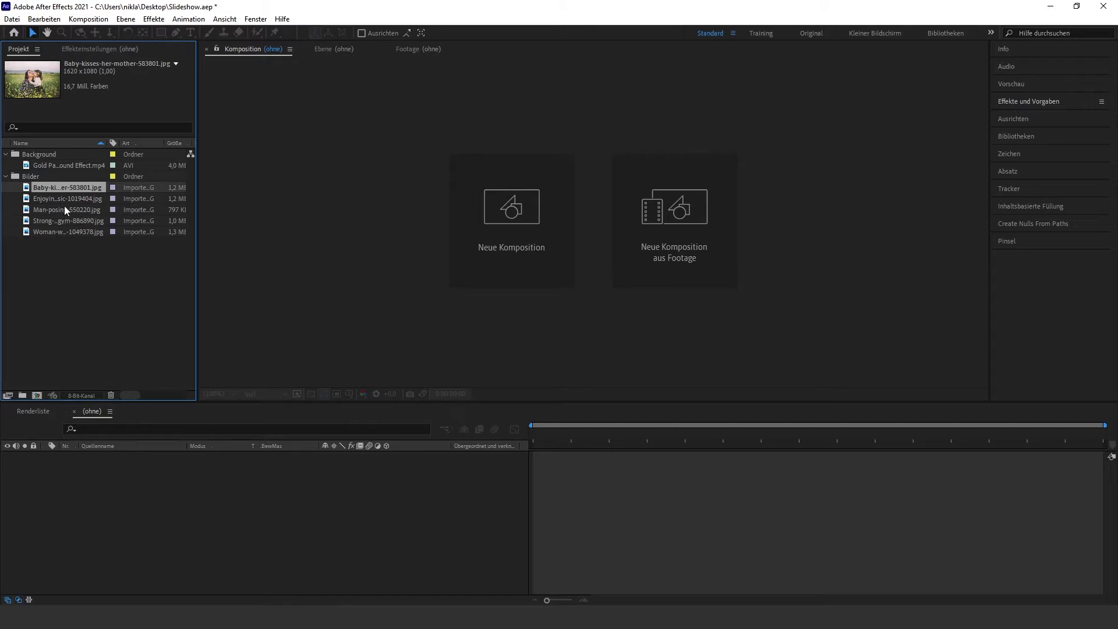
Step: Create a composition from the Baby-kisses photo and show its layer scale
left_click_drag(61, 187, 36, 394)
left_click_drag(36, 394, 36, 393)
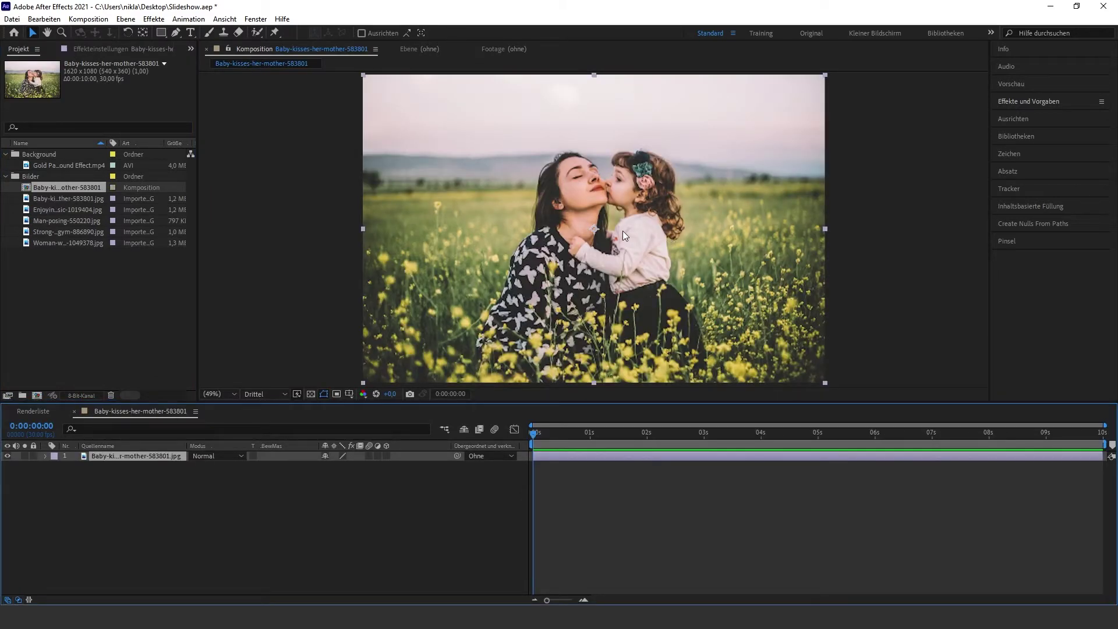
key("s")
Step: Add a 35 px rectangle frame around the whole composition and move the comp out of Bilder
left_click(353, 316)
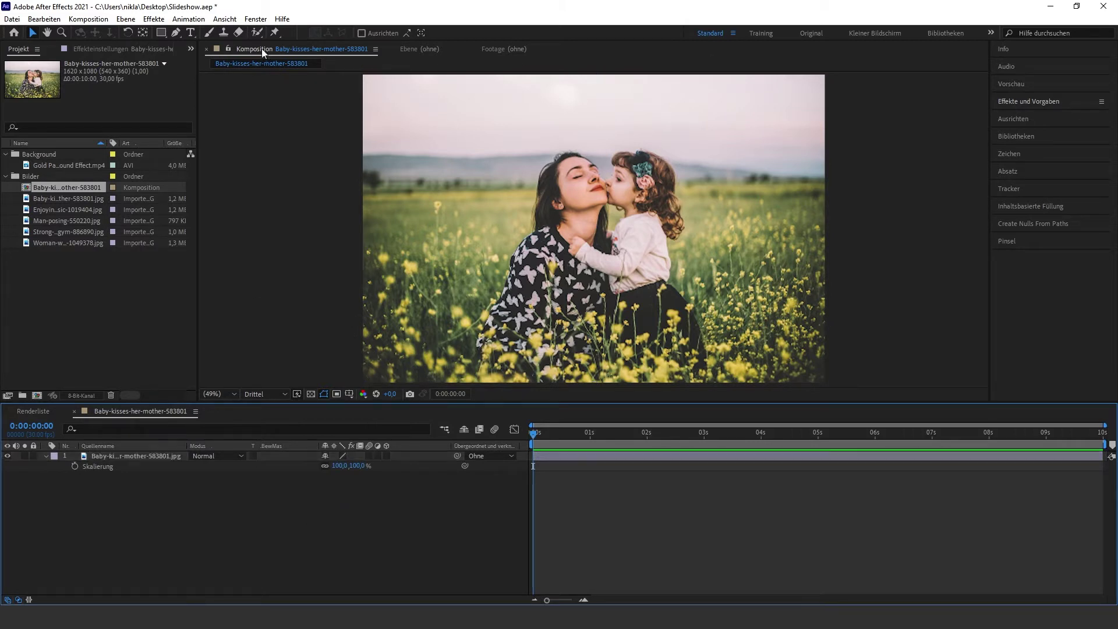
left_click(162, 33)
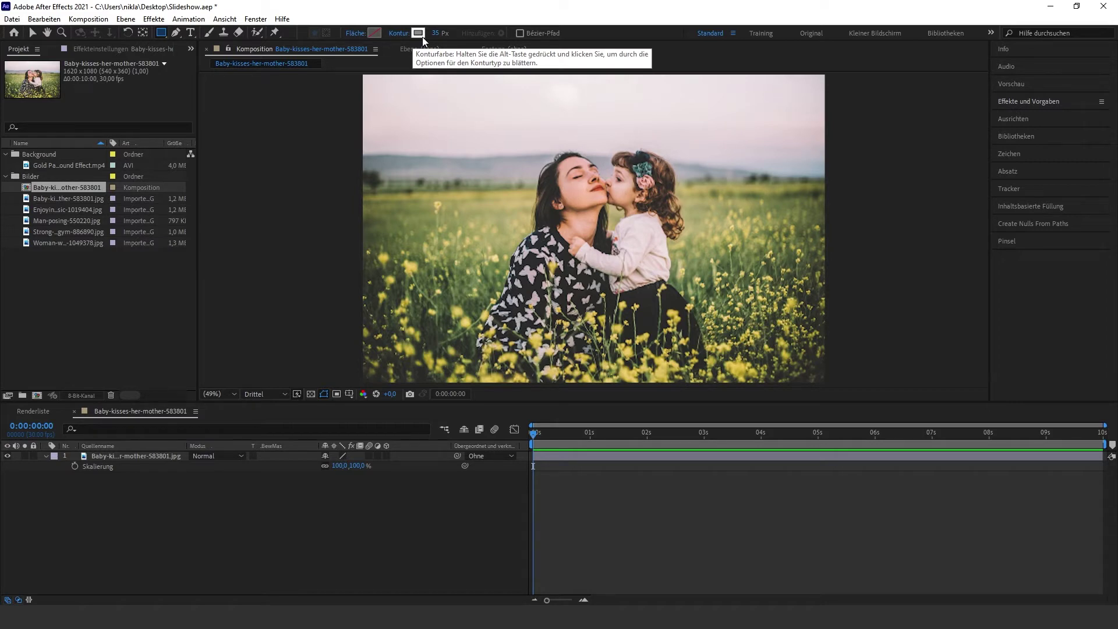
double_click(162, 33)
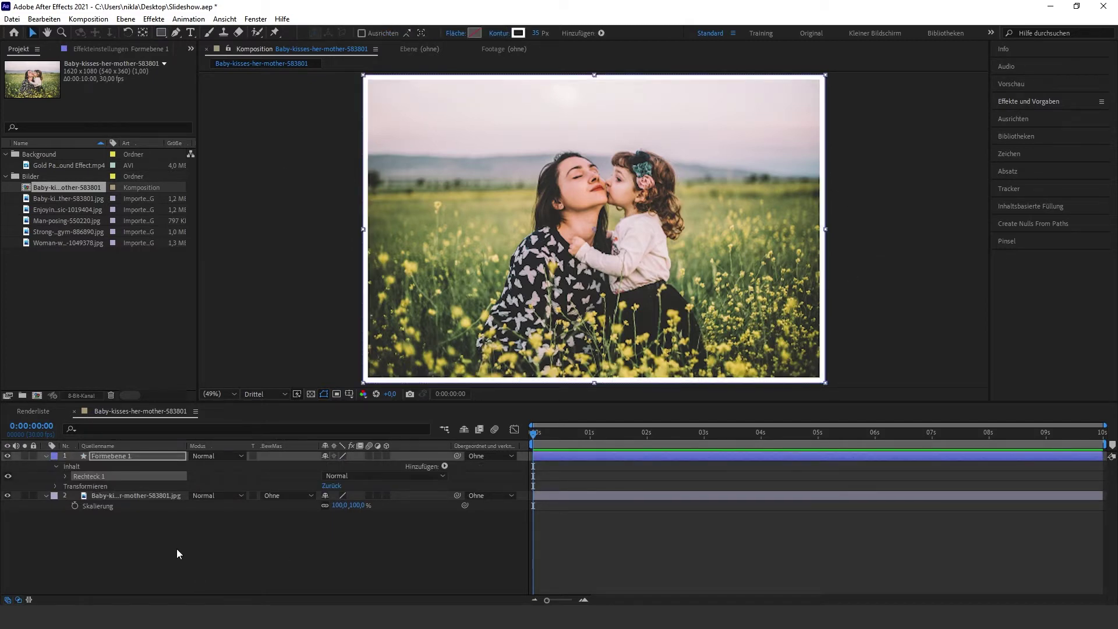
left_click_drag(73, 186, 75, 274)
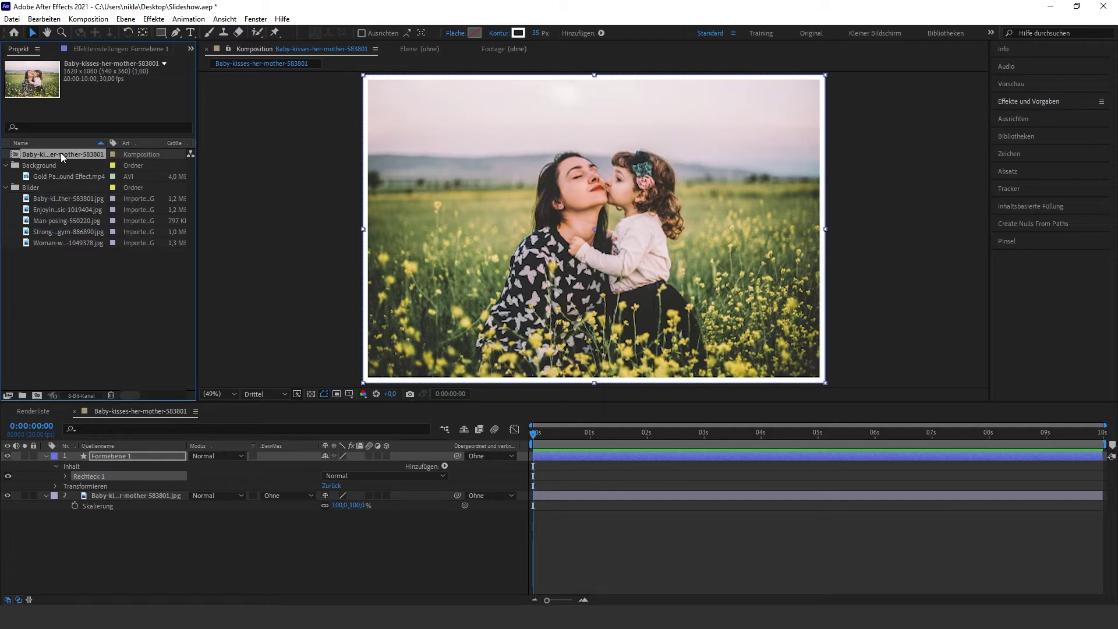
Step: Rename the framed composition to 'Bild 1'
right_click(61, 153)
left_click(135, 336)
type("Bild")
type(" 1")
key("Return")
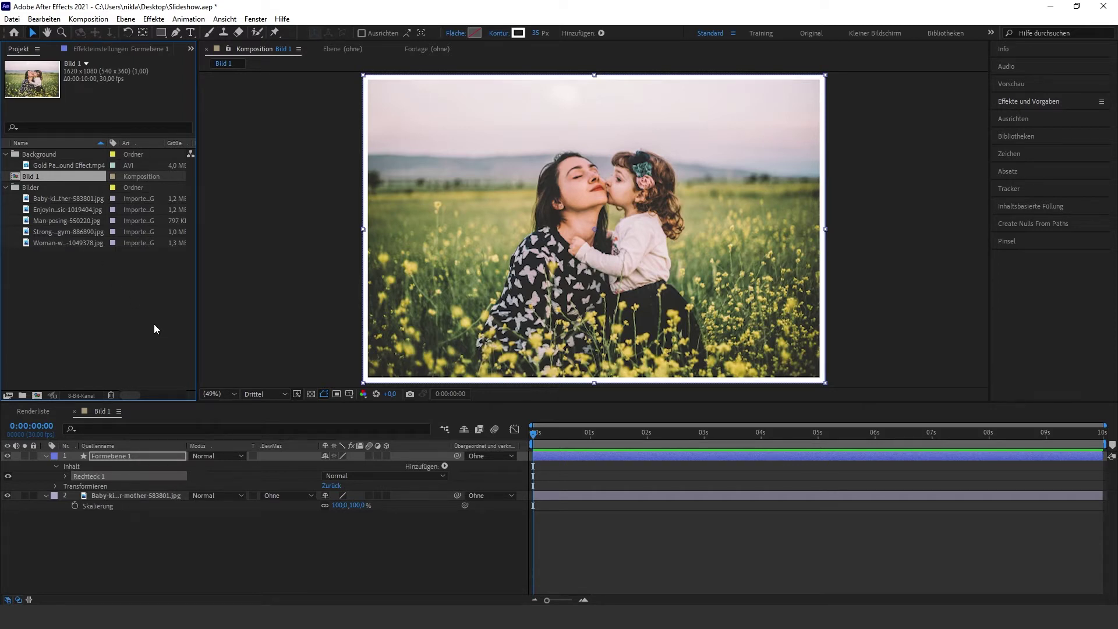
Step: Duplicate Bild 1 four times to make Bild 2 through Bild 5
key("ctrl+d")
key("ctrl+d")
key("ctrl+d")
key("ctrl+d")
left_click(110, 334)
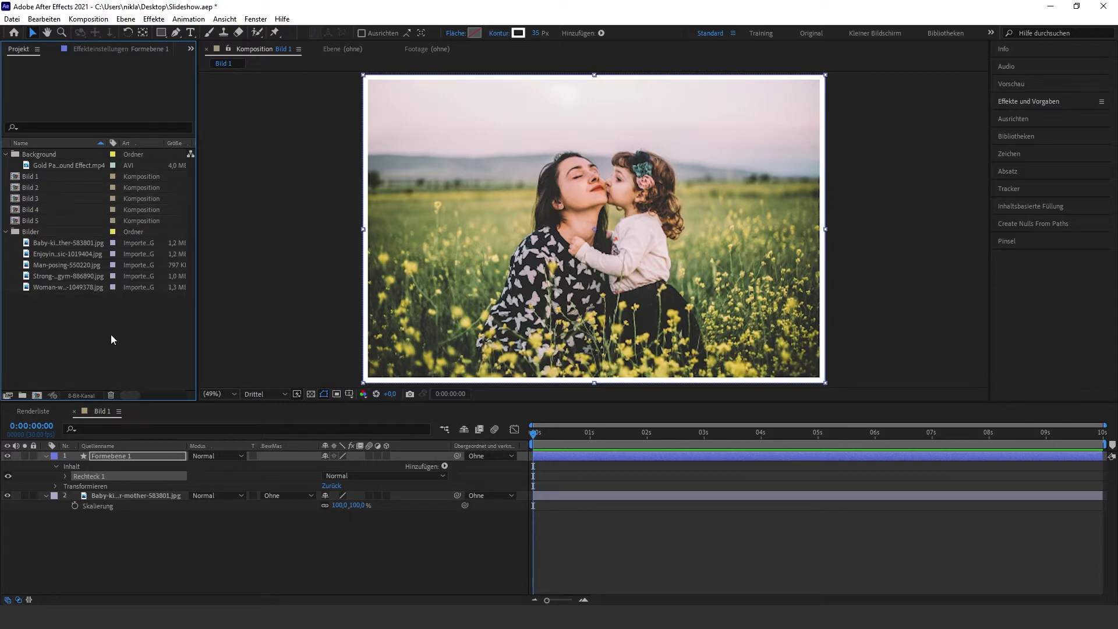
double_click(30, 188)
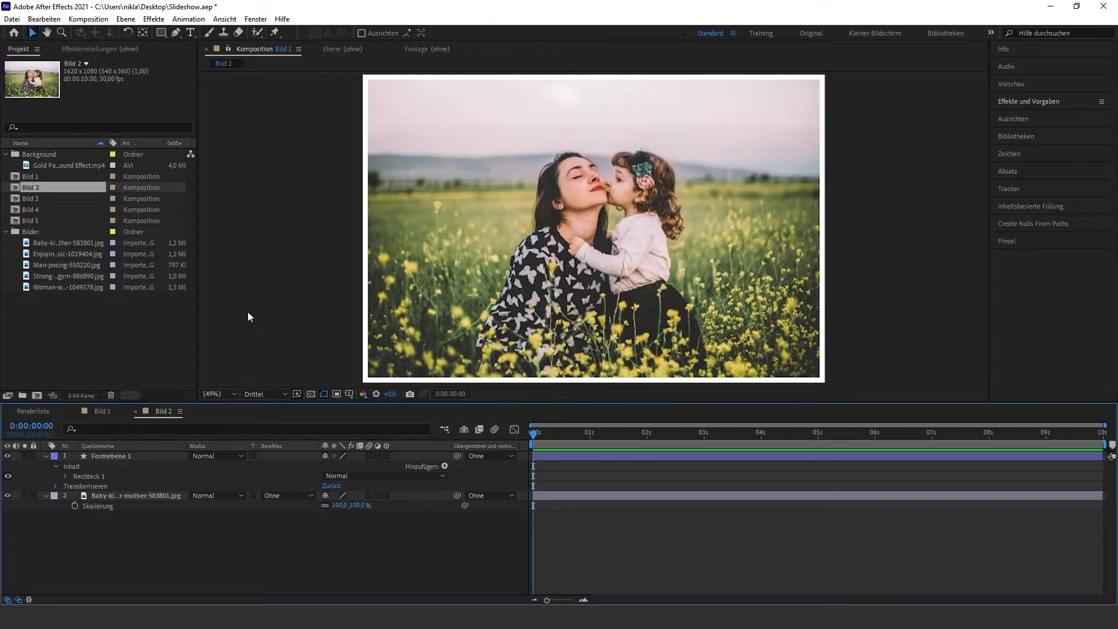
Step: In Bild 2, replace the photo layer with the Enjoying-music image
key("u")
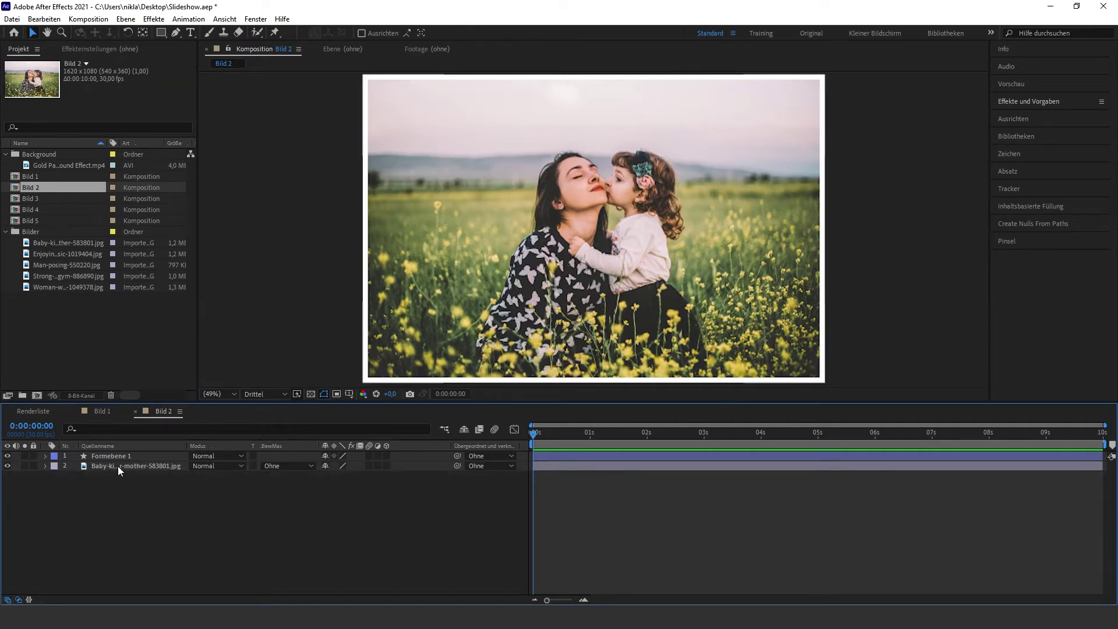
left_click(118, 466)
left_click(59, 253)
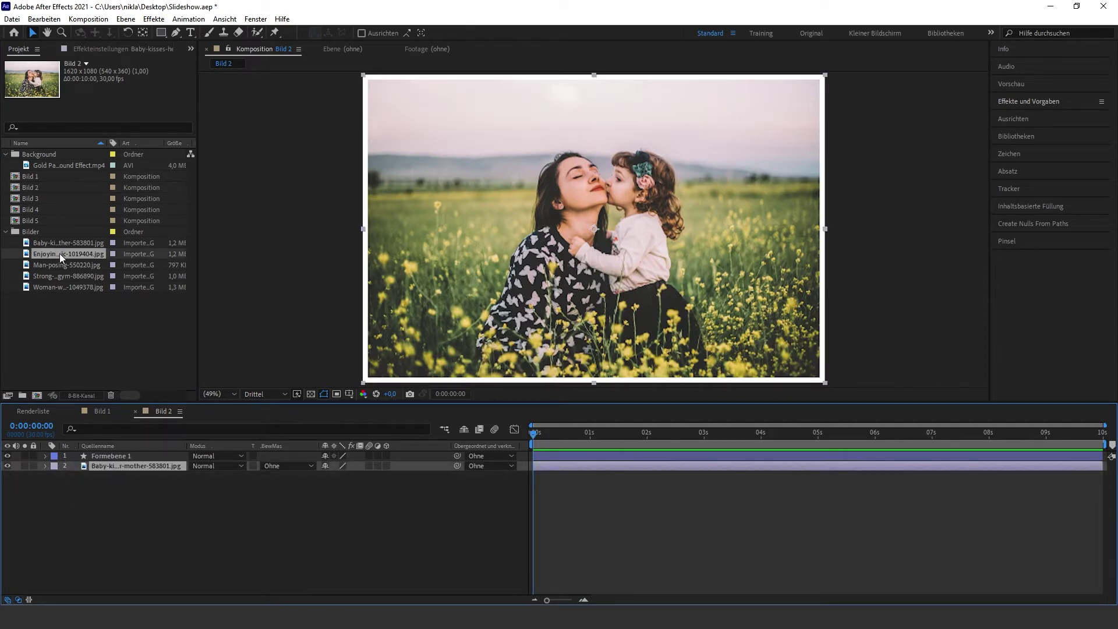
left_click_drag(64, 254, 120, 466)
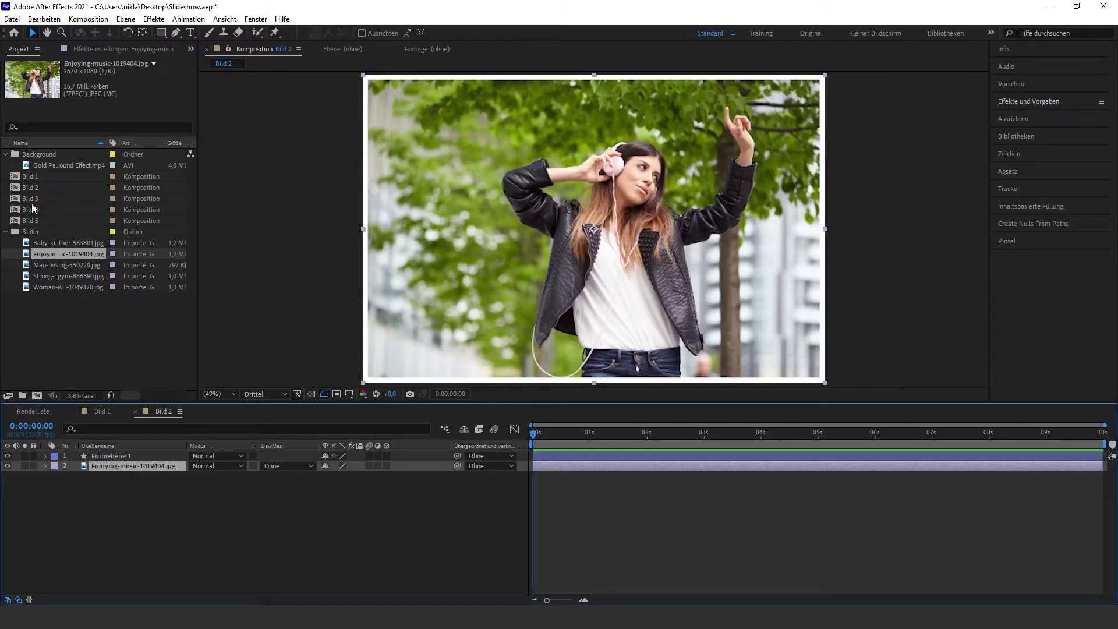
Step: Replace the Bild 3 photo with Man-posing and the Bild 4 photo with the gym image
double_click(30, 200)
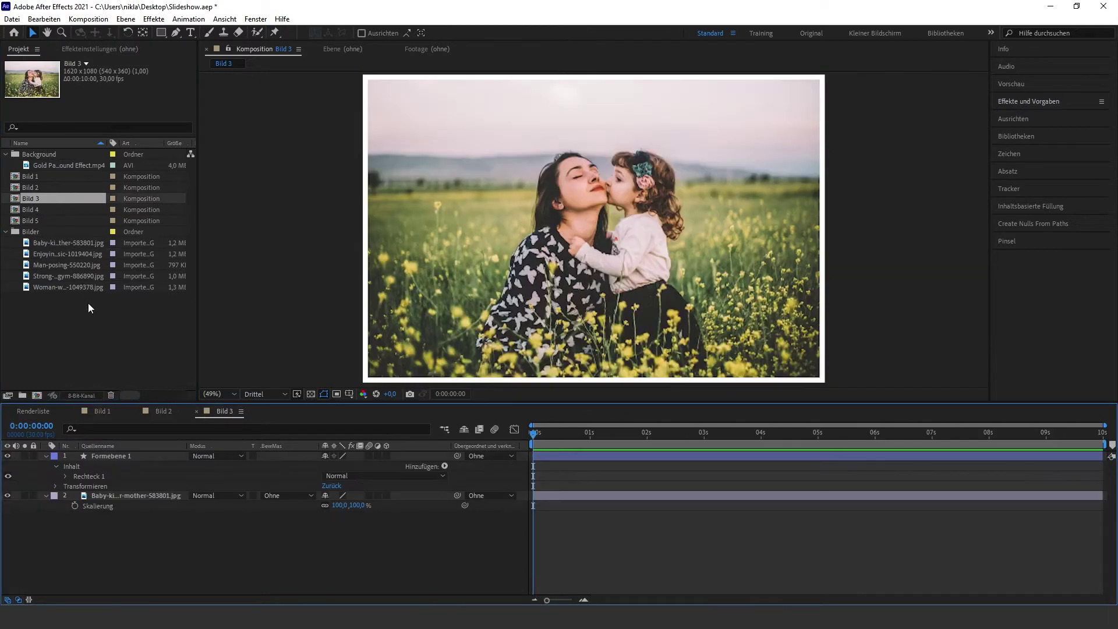
left_click(64, 265)
left_click_drag(63, 275, 120, 494)
double_click(30, 210)
left_click_drag(64, 276, 123, 495)
double_click(31, 221)
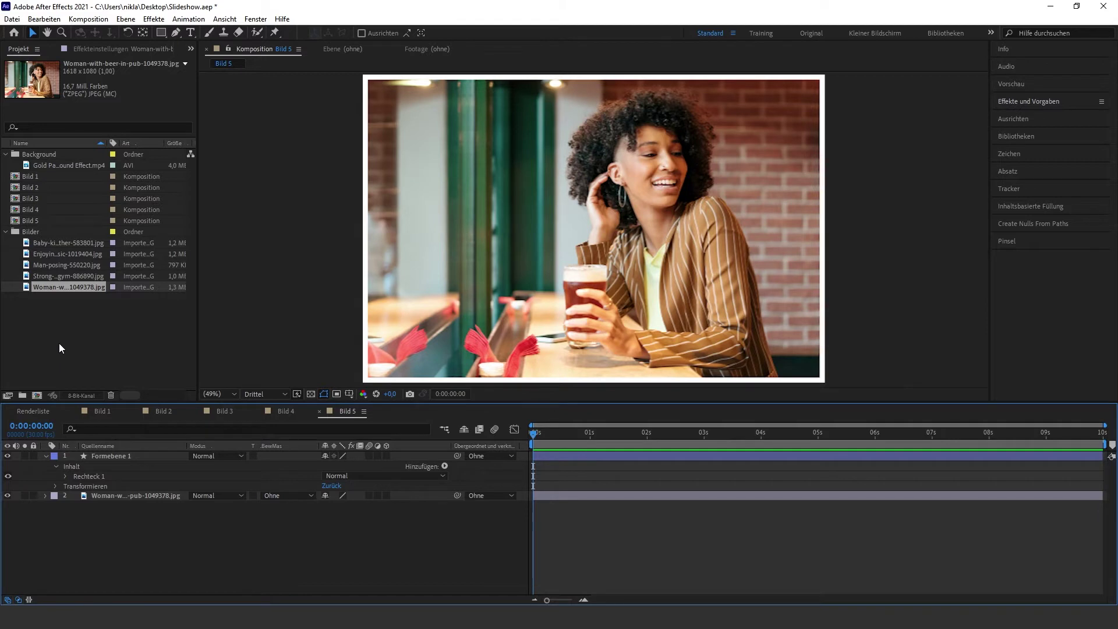
Step: Create a new 1920×1080, 10-second composition named 'Hauptkomposition'
left_click(51, 327)
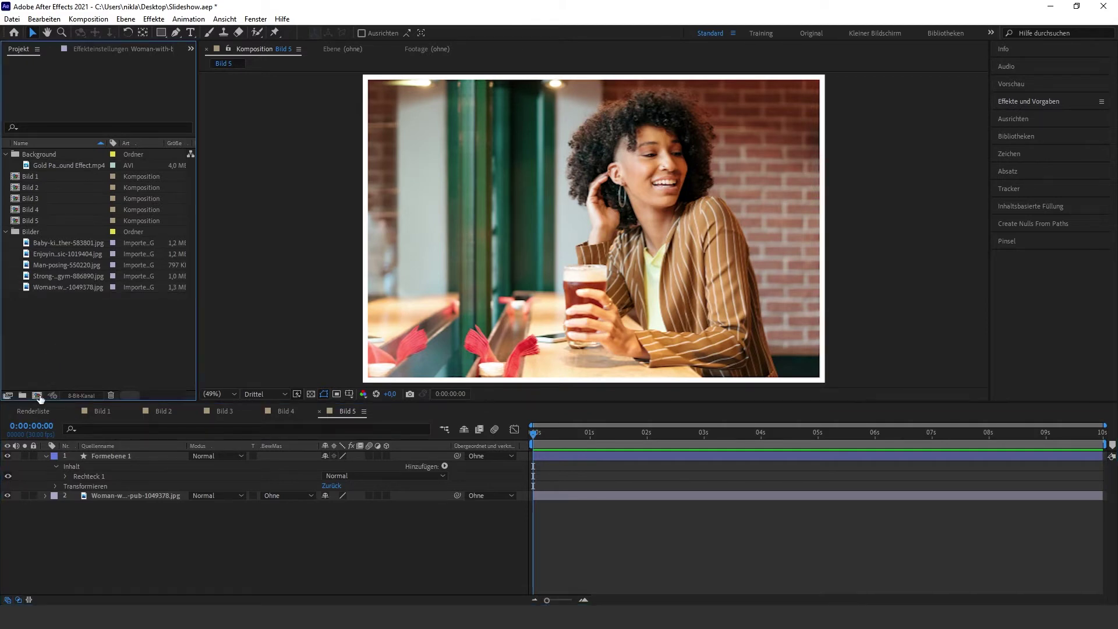
left_click(37, 396)
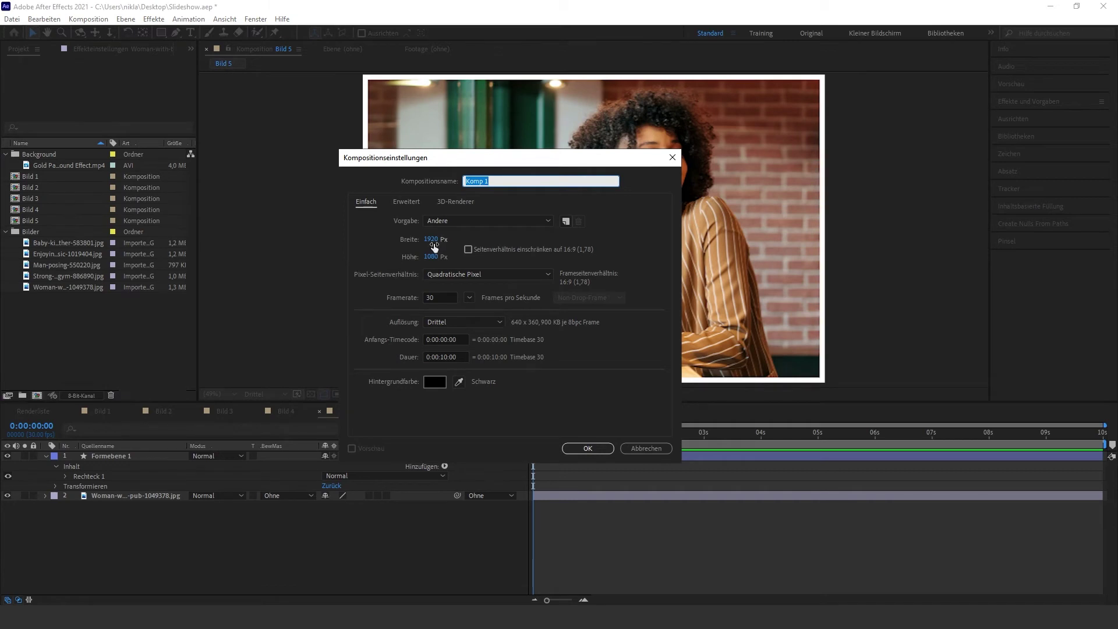
type("Hauptkomposit")
type("ion")
key("Return")
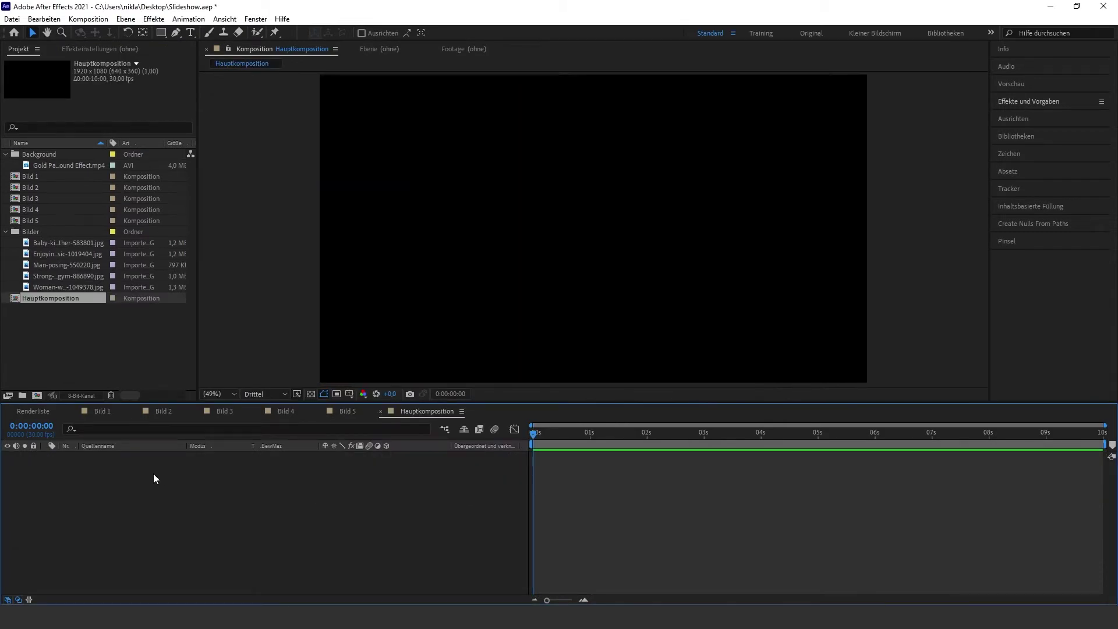
Step: Add a 0F0F0E near-black solid layer, then place the Bild 1 comp above it
right_click(176, 473)
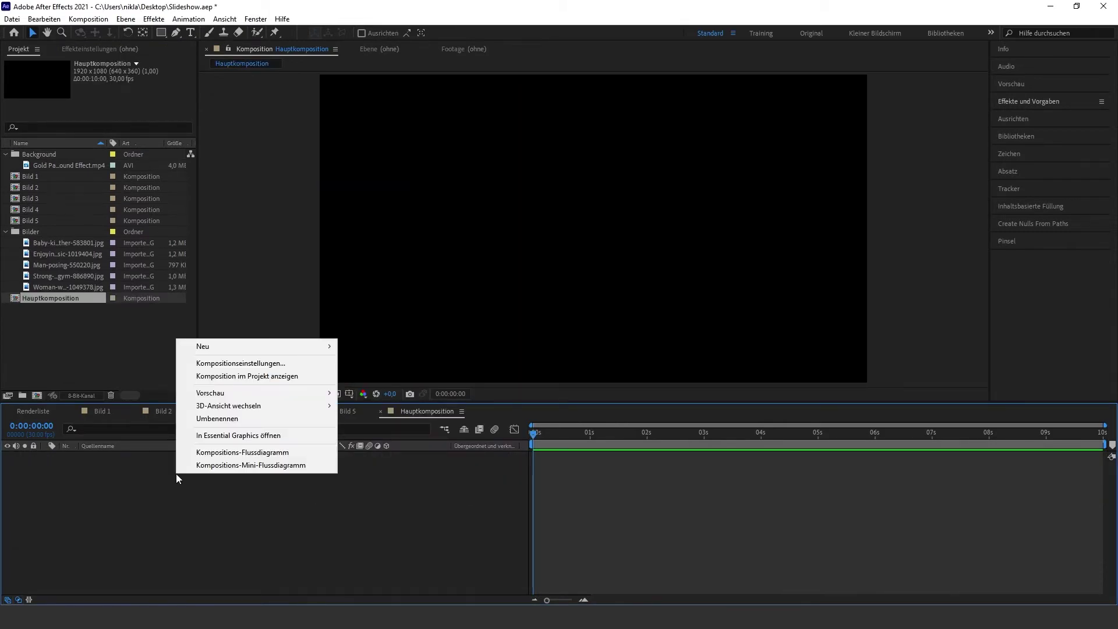
mouse_move(243, 351)
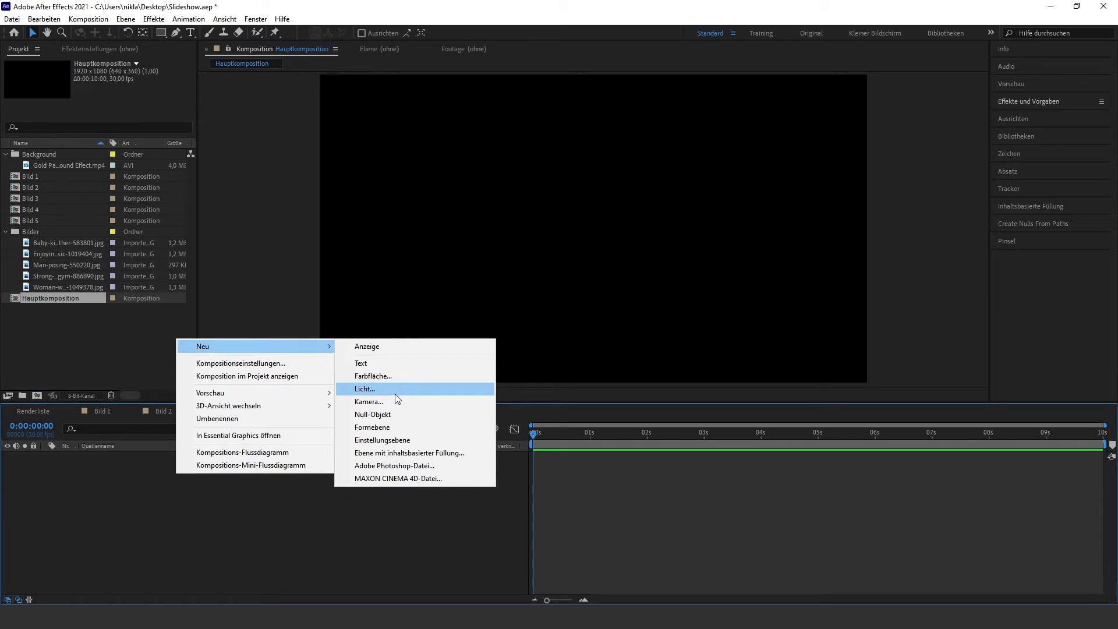
left_click(389, 375)
left_click(562, 379)
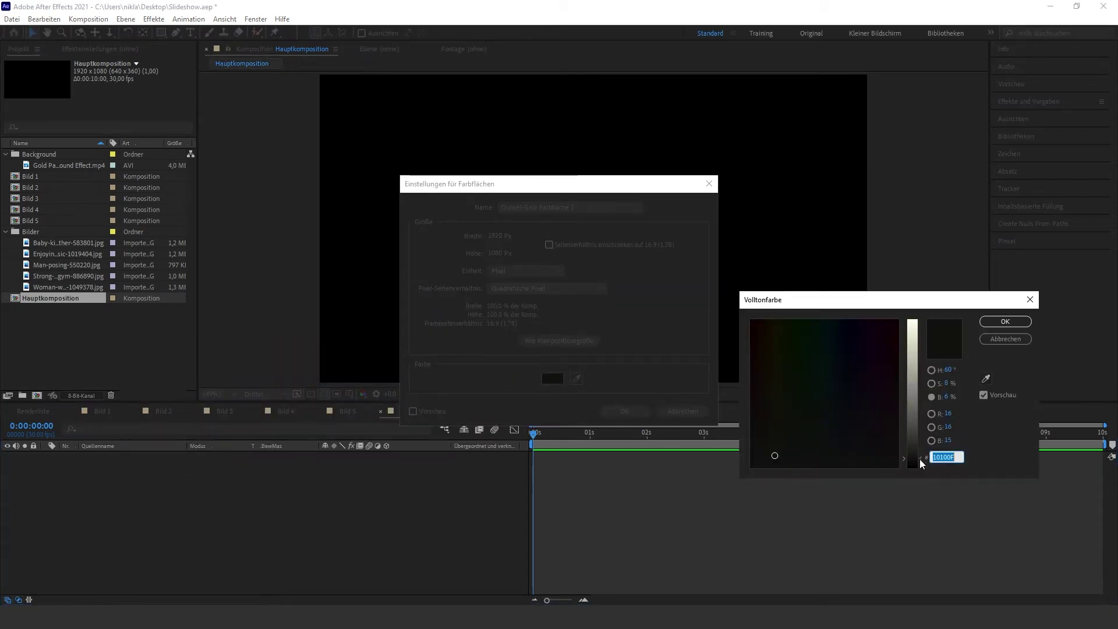
left_click_drag(921, 463, 921, 465)
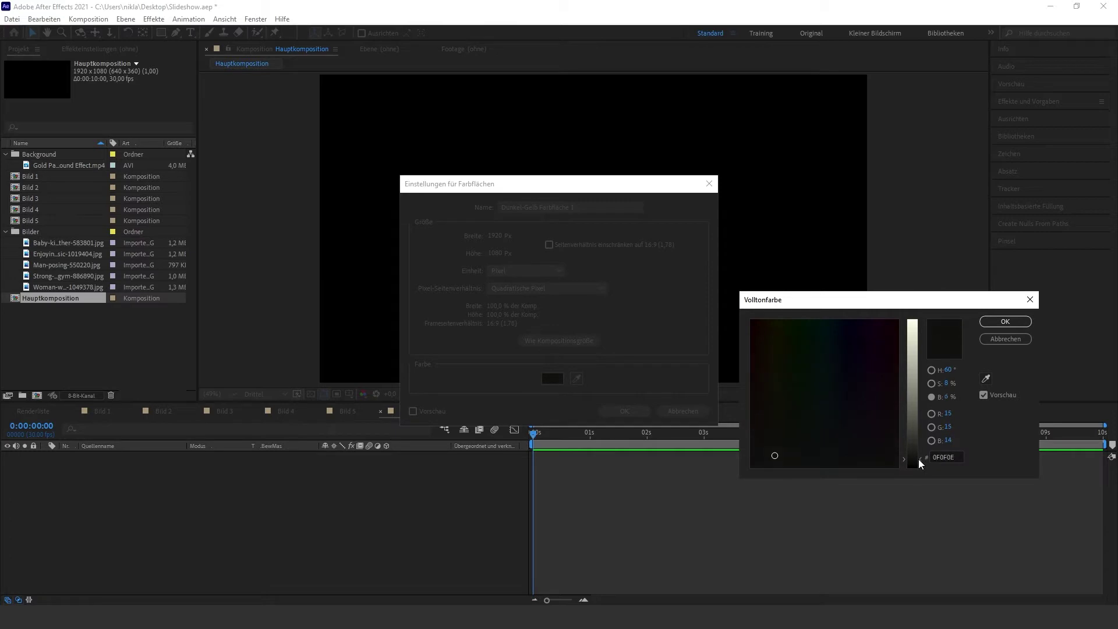
left_click(997, 325)
left_click(624, 410)
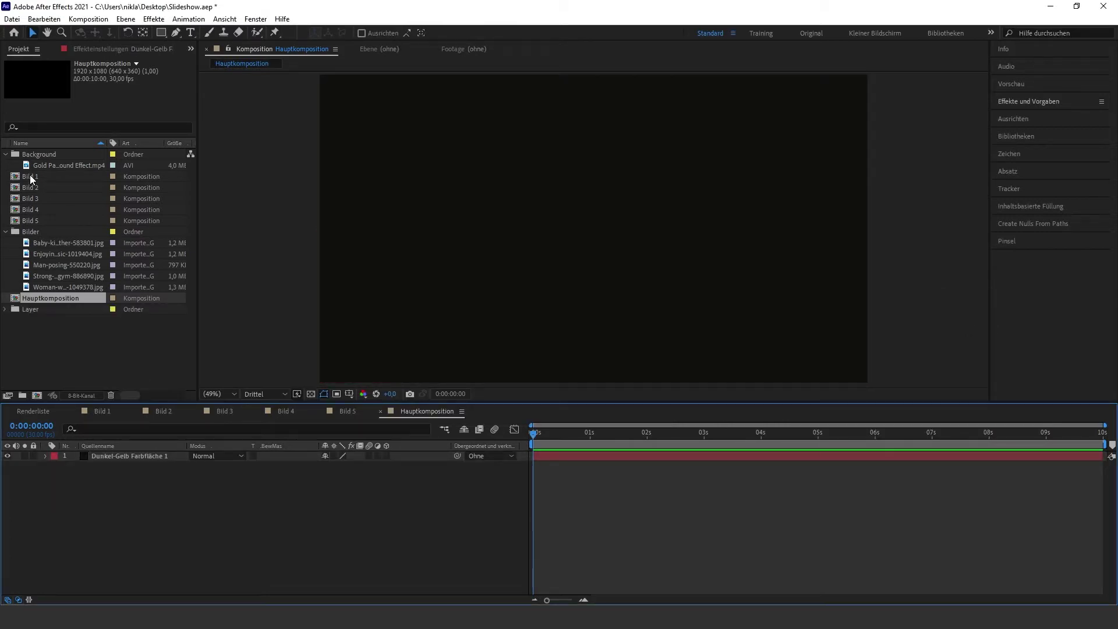
left_click_drag(30, 176, 127, 452)
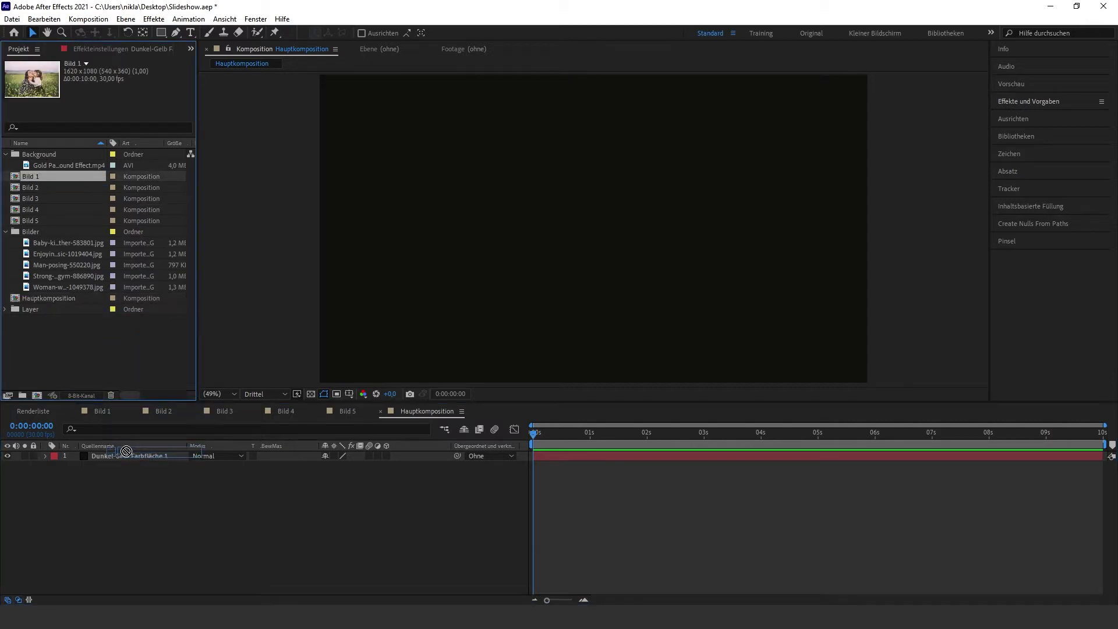
left_click_drag(127, 451, 124, 452)
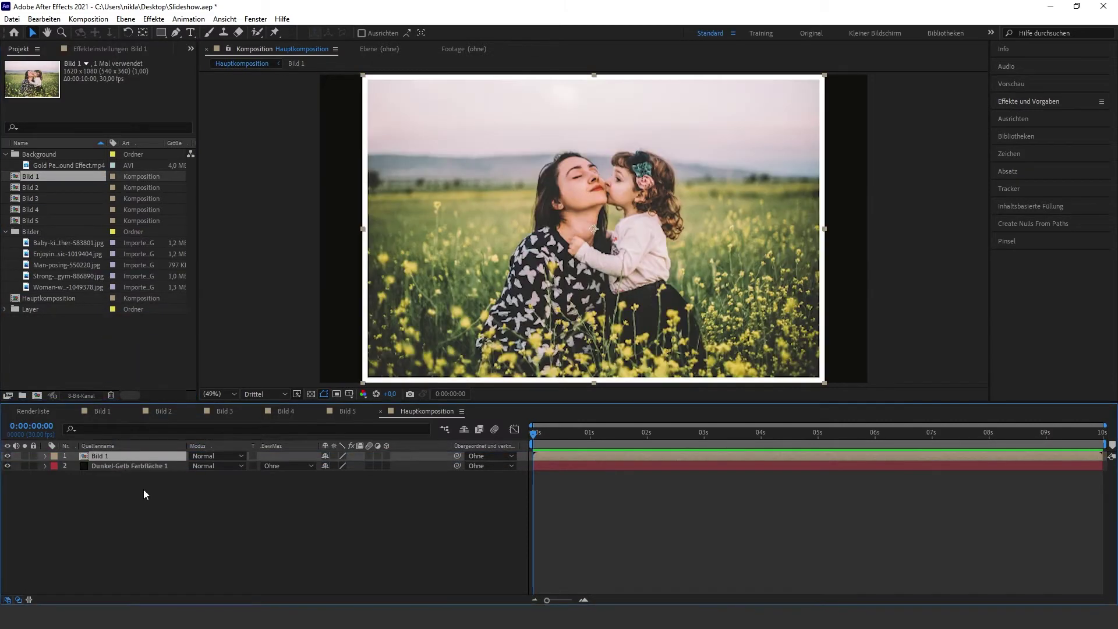
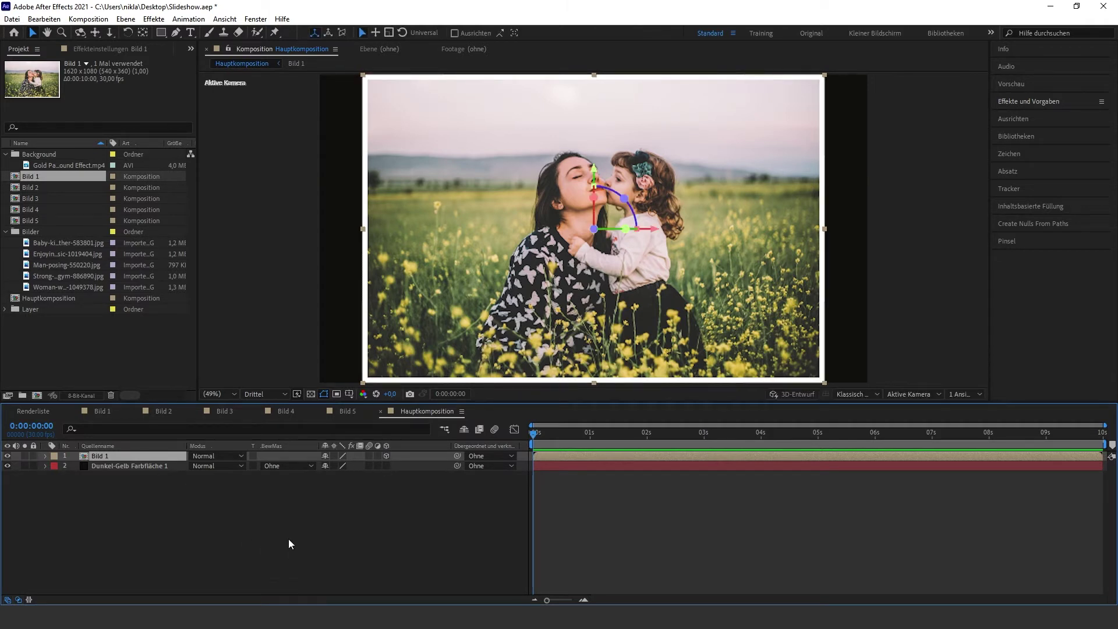
Step: Scale Bild 1 to 80% and show its Position and rotation properties
key("s")
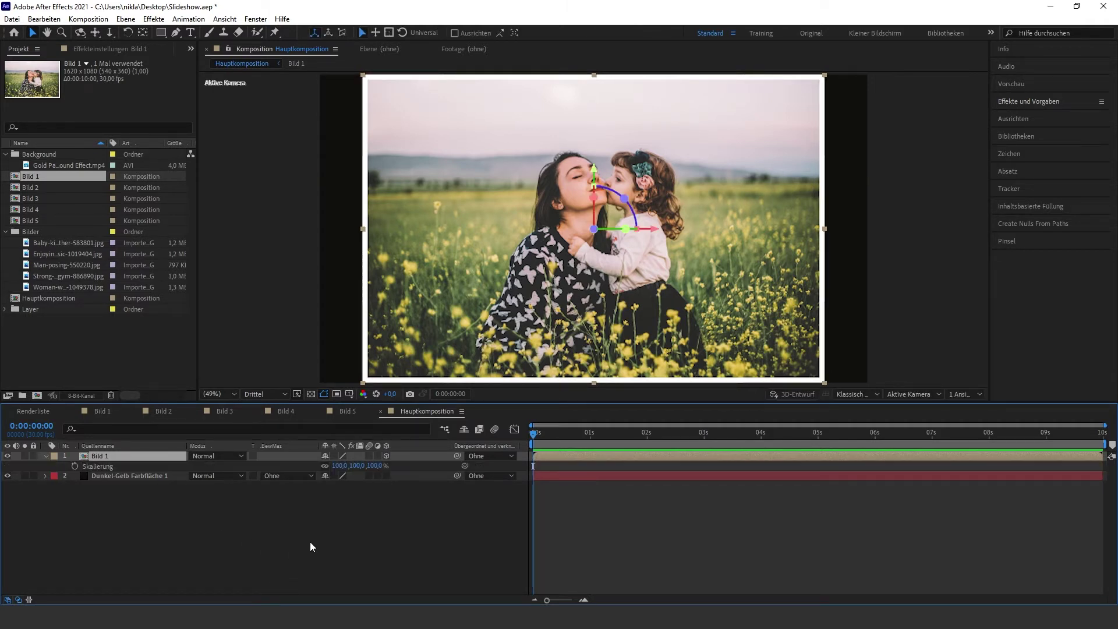
left_click(340, 466)
type("80")
key("Return")
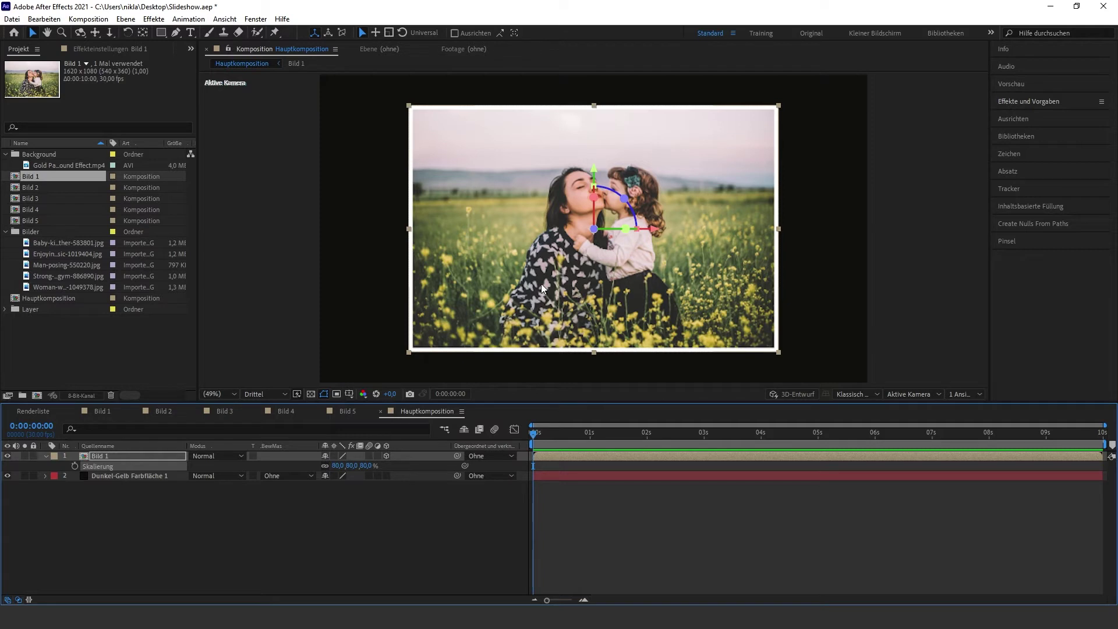
key("p")
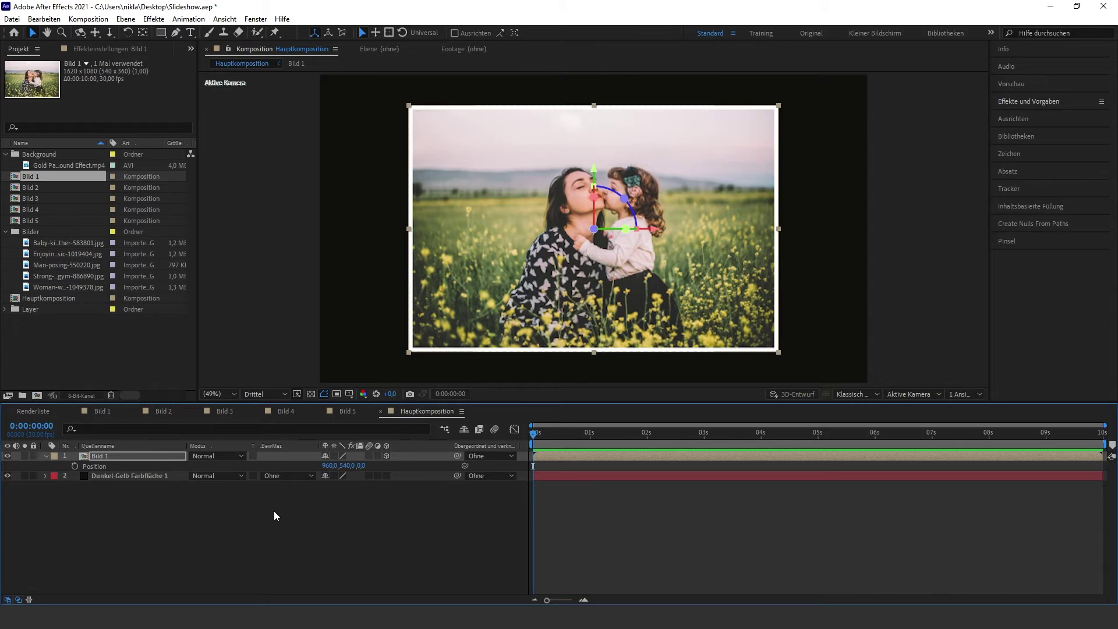
key("shift+r")
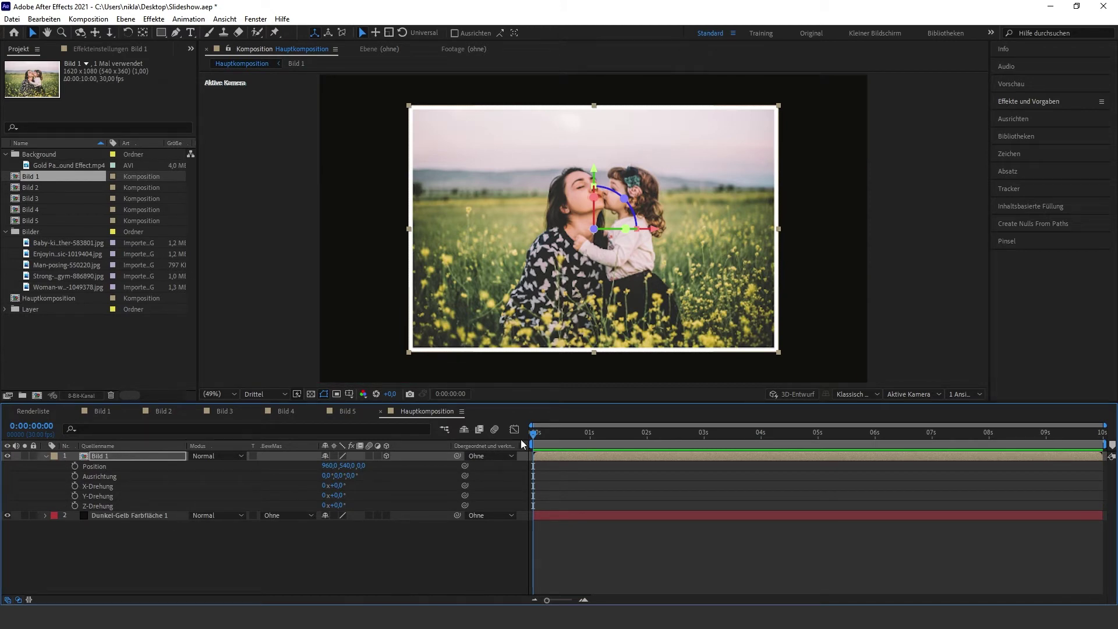
Step: At frame 15, keyframe Bild 1's Position and a 2° Z rotation, then return to the start
left_click_drag(532, 440, 562, 439)
left_click(75, 466)
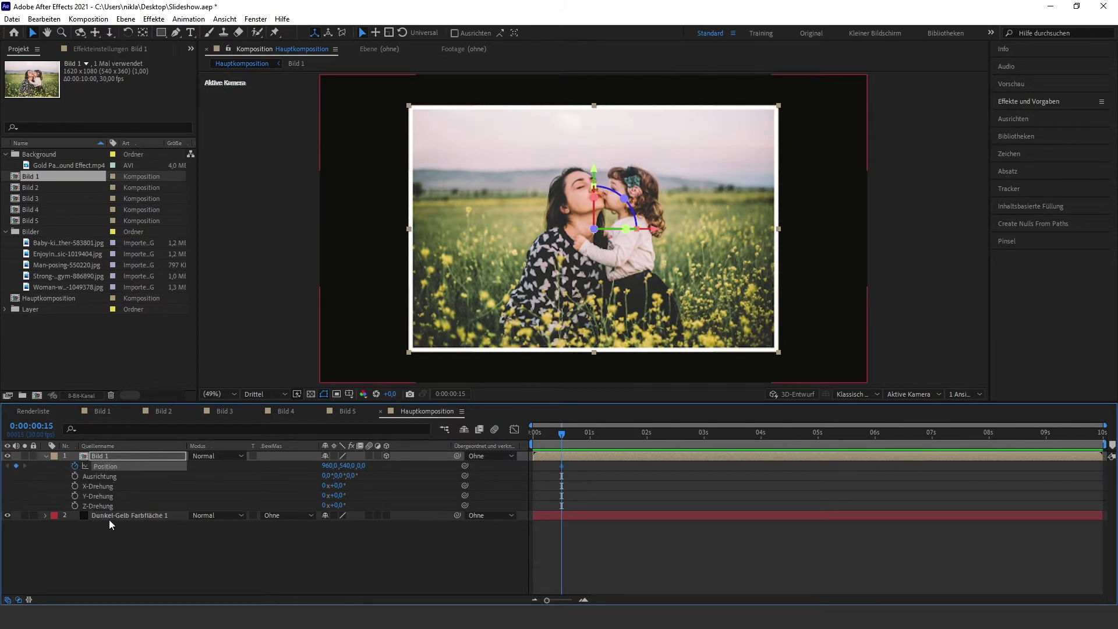
left_click(75, 505)
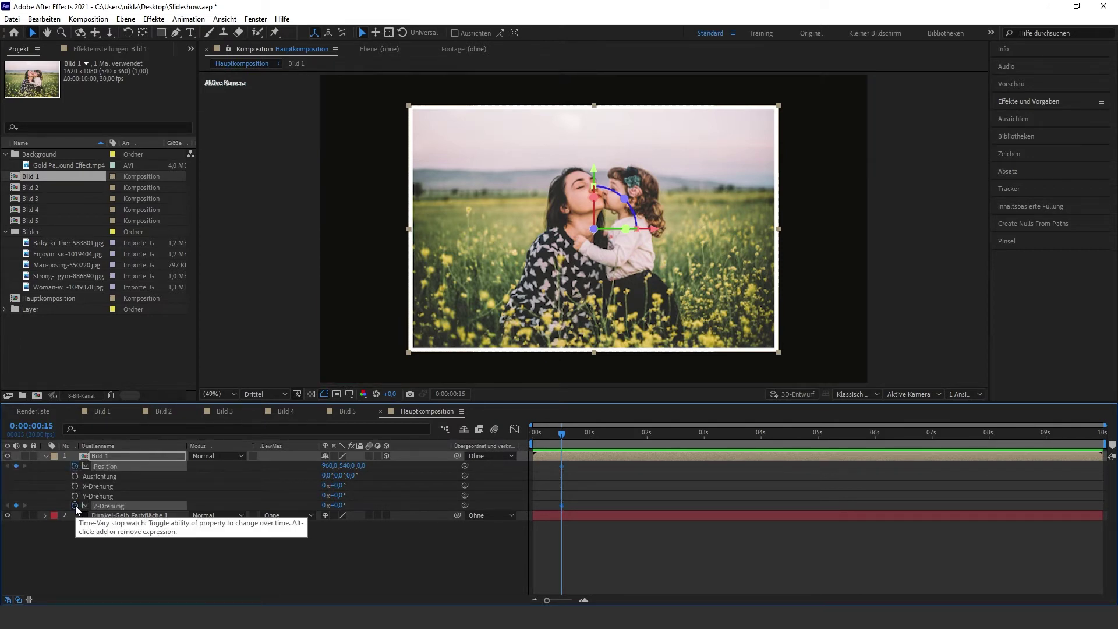
left_click(338, 504)
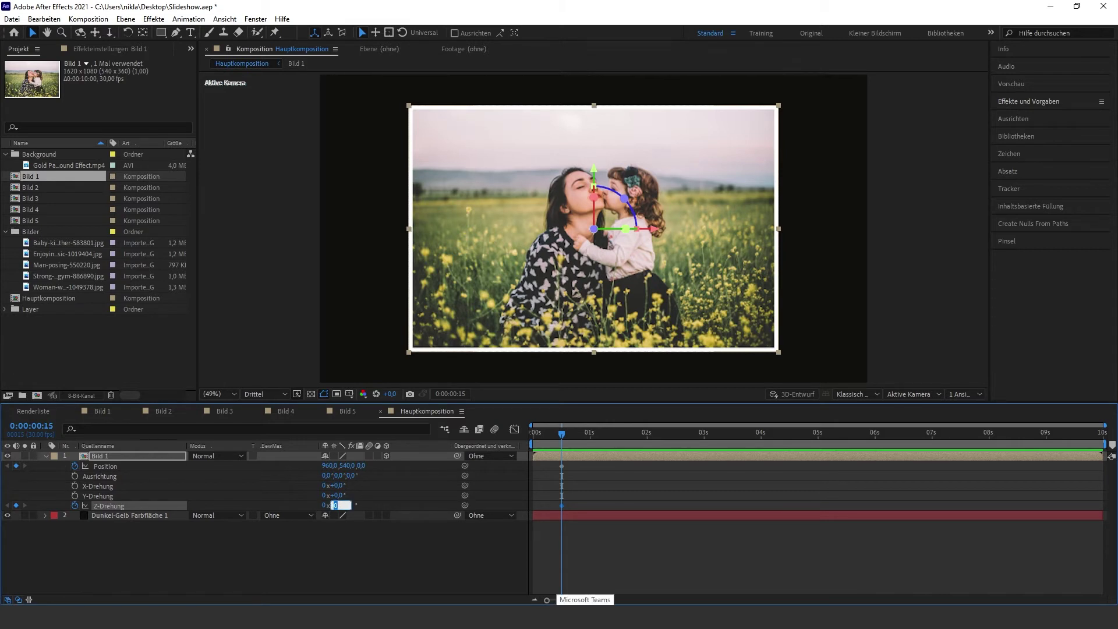
type("+2")
key("Return")
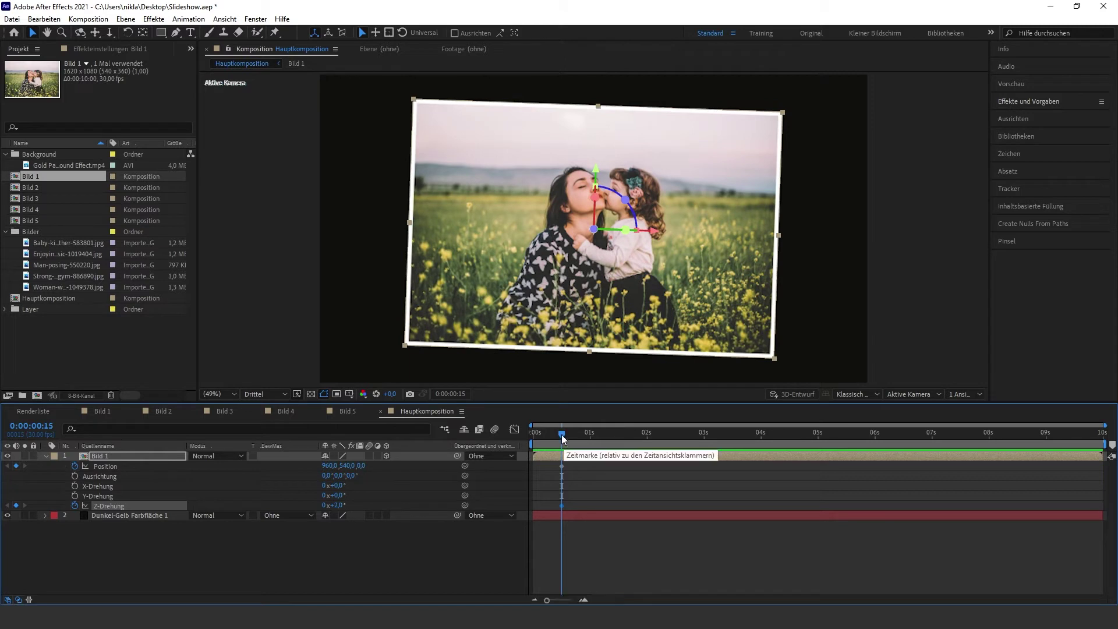
left_click_drag(561, 435, 522, 440)
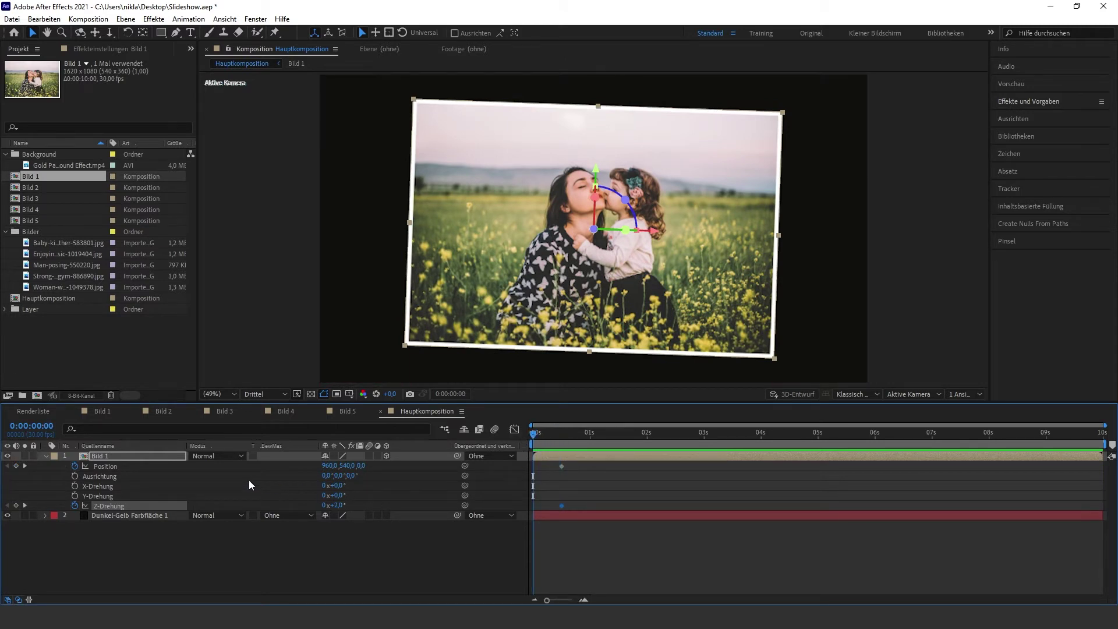
scroll(541, 288, "down", 2)
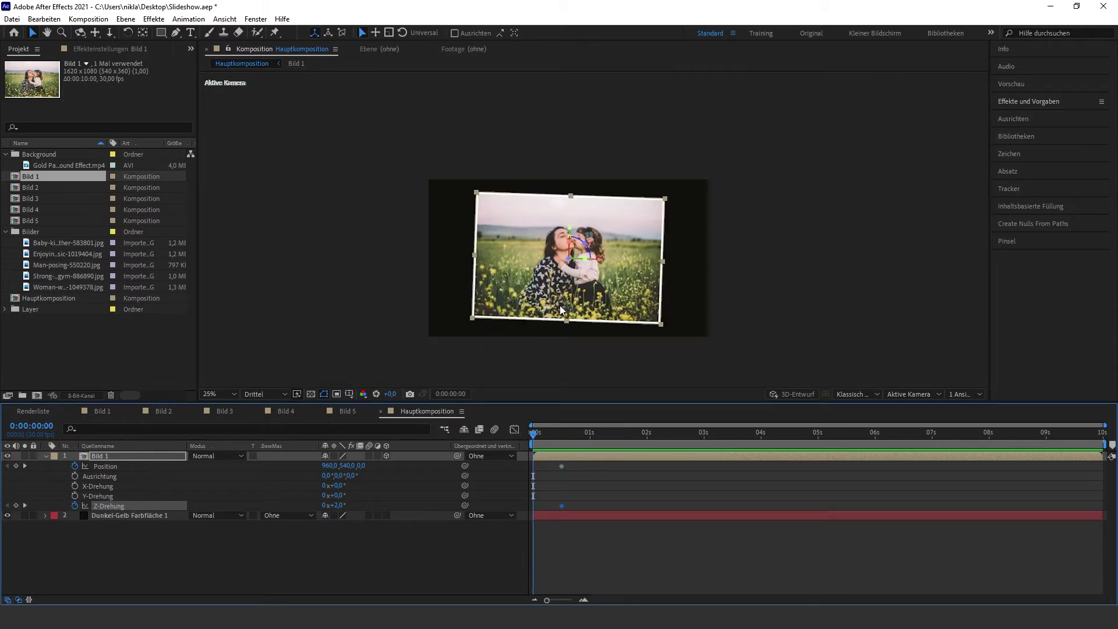
Step: At frame 0, place Bild 1 off-screen lower left with an 18° Z rotation keyframe
left_click_drag(544, 249, 334, 383)
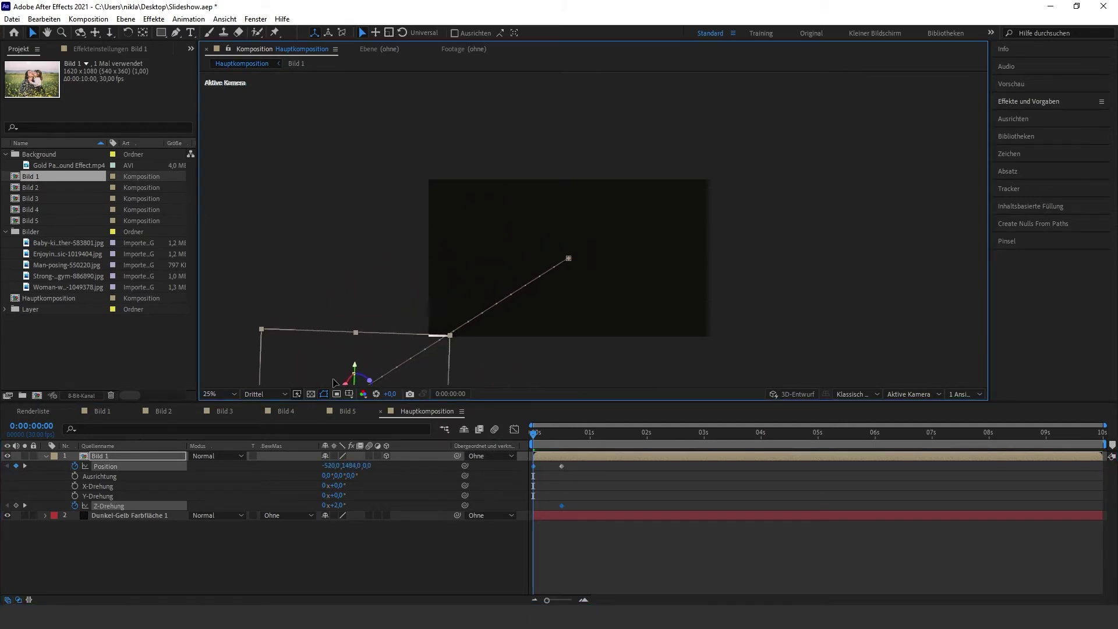
left_click_drag(333, 382, 329, 385)
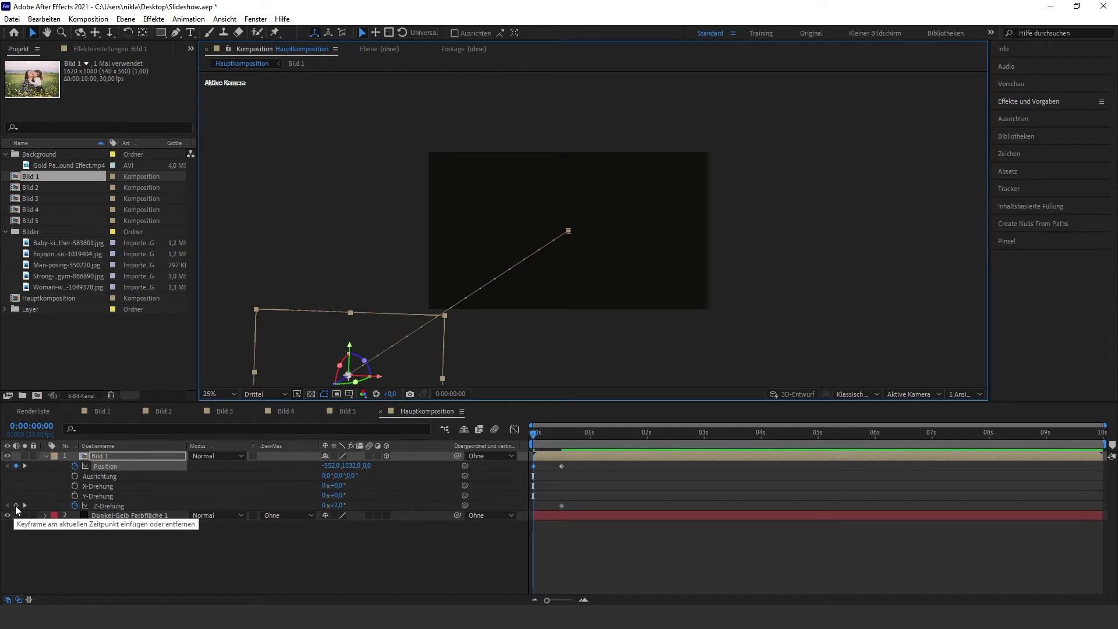
left_click(16, 505)
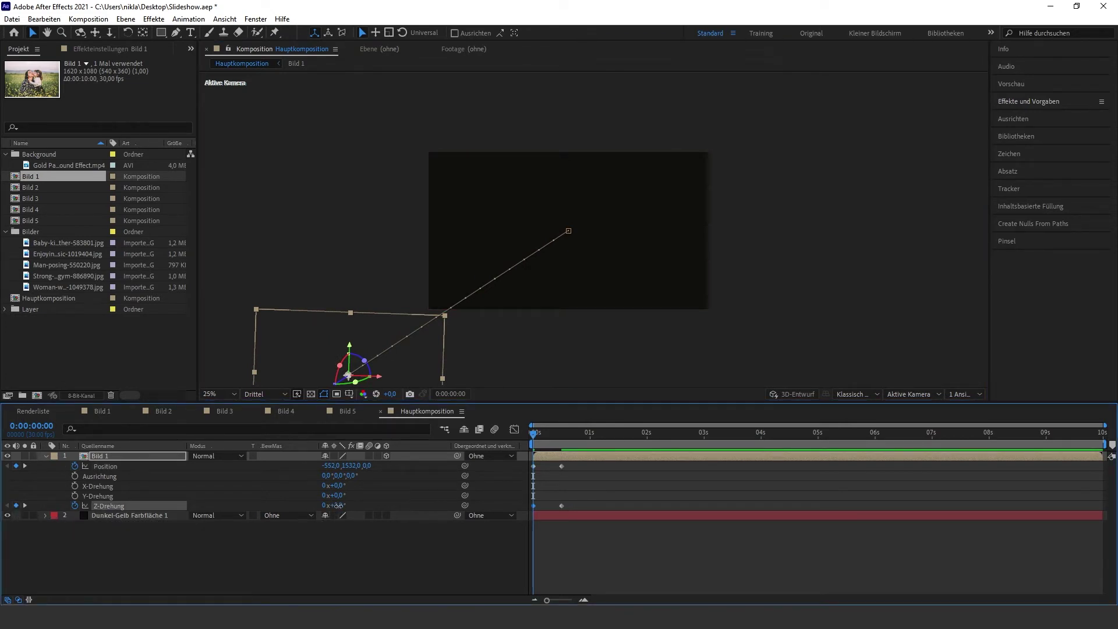
left_click_drag(337, 506, 347, 506)
left_click_drag(535, 436, 555, 437)
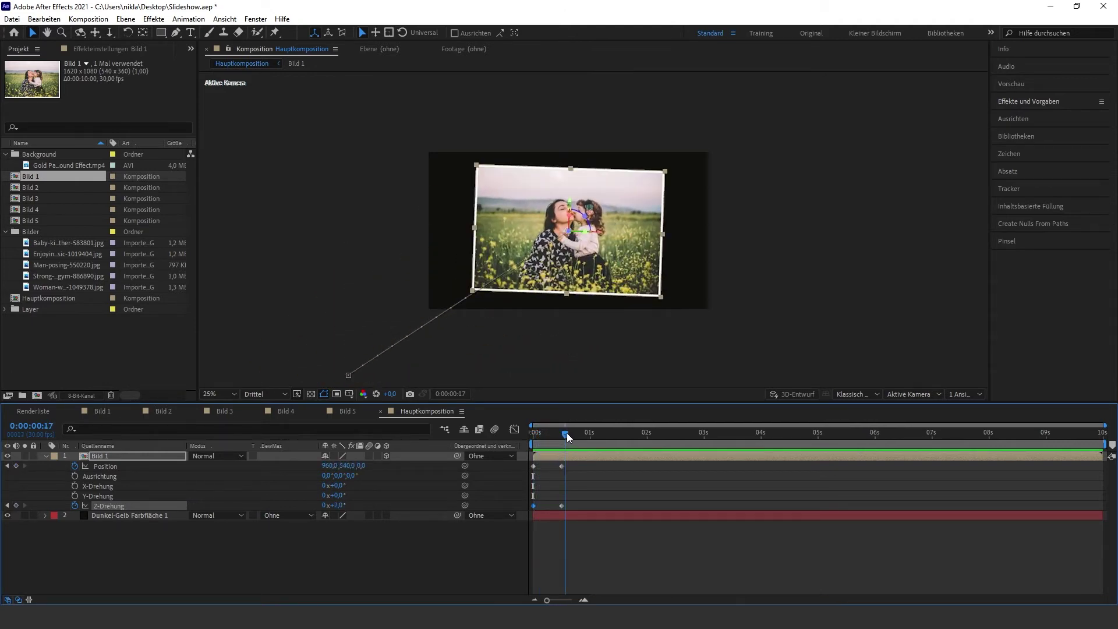
key("Home")
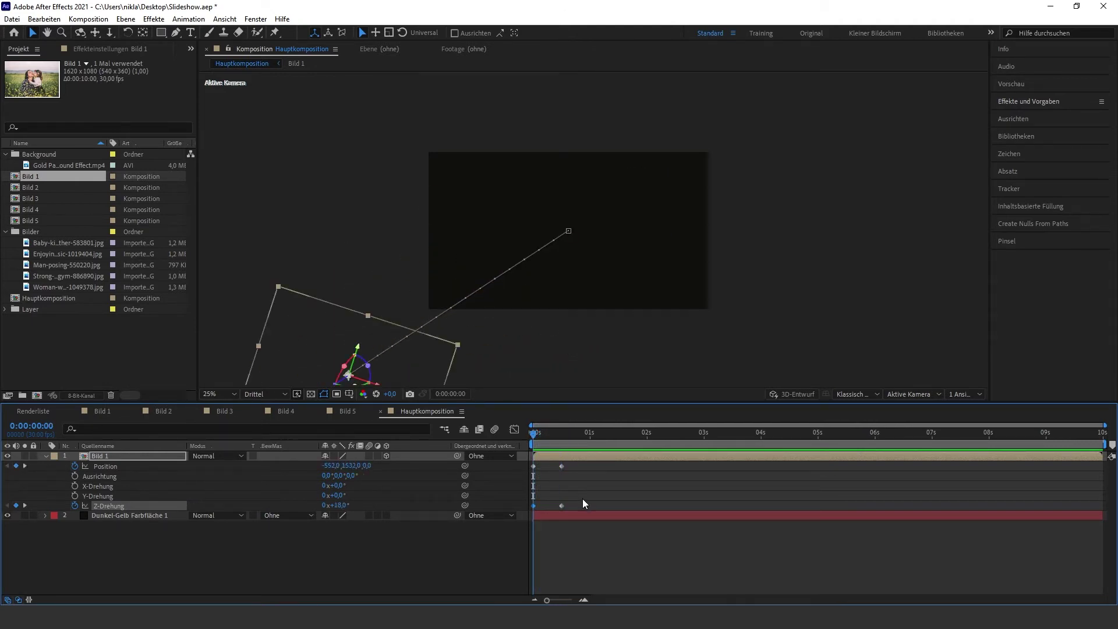
Step: Select Bild 1's Position and Z rotation keyframes and apply Easy Ease
left_click(581, 506)
left_click_drag(584, 503, 531, 470)
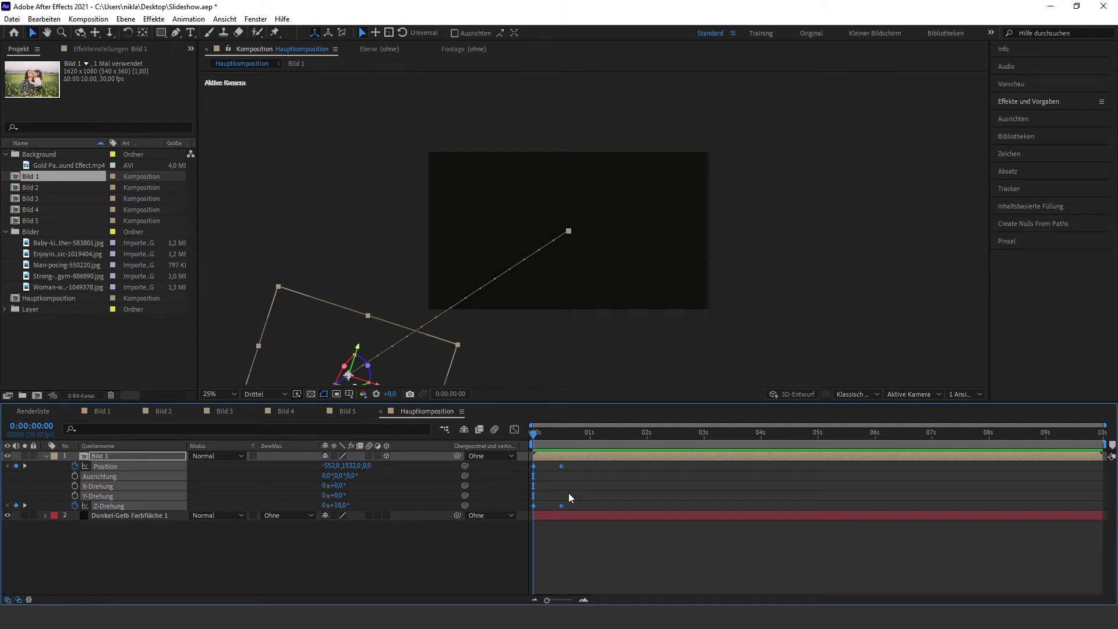
key("F9")
Step: Adjust Bild 1's eased keyframes in the speed graph and preview the fly-in
left_click(514, 430)
mouse_move(575, 547)
left_mouse_down()
mouse_move(622, 577)
mouse_move(568, 600)
left_mouse_up()
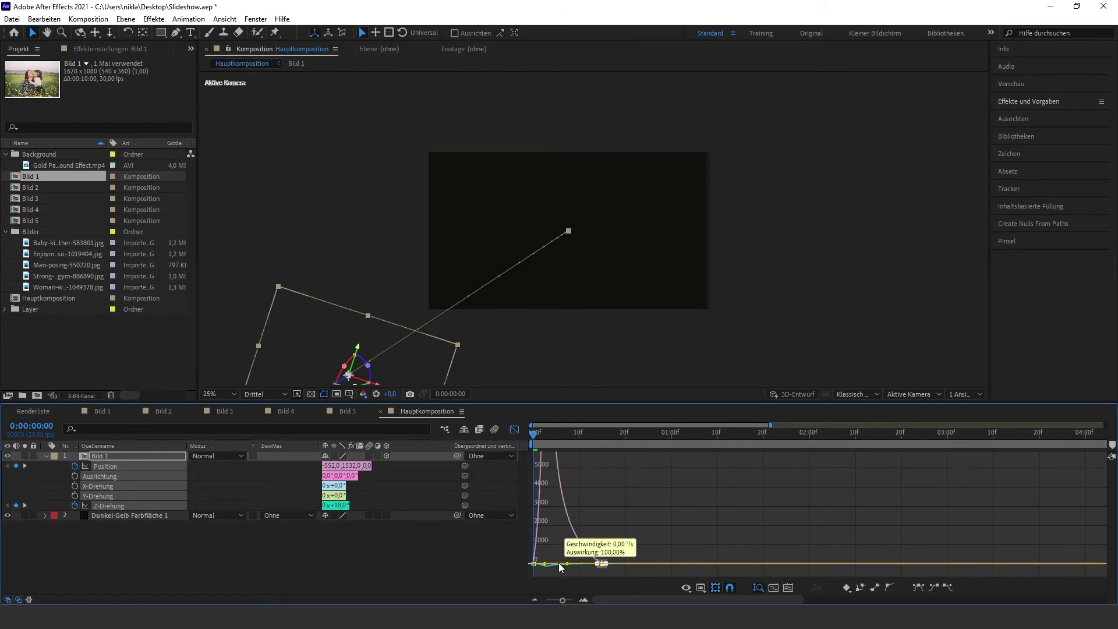
left_click_drag(535, 436, 615, 440)
key("shift+F3")
left_click(141, 475)
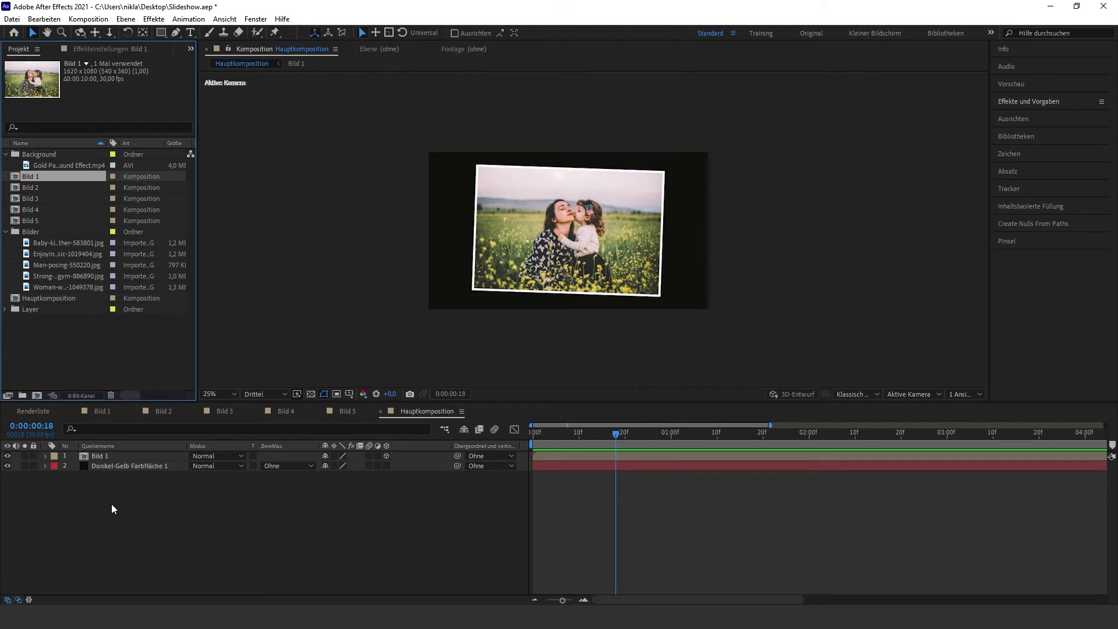
Step: Add Bild 2 above Bild 1, scale it to 80% and make it 3D
left_click(33, 188)
left_click_drag(37, 190, 111, 453)
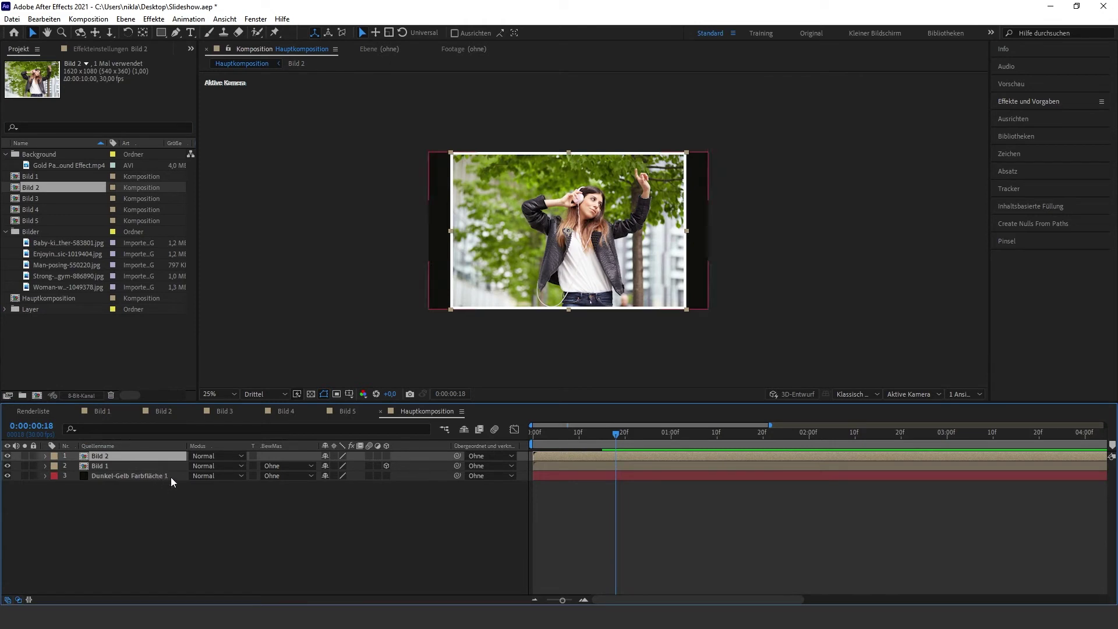
key("s")
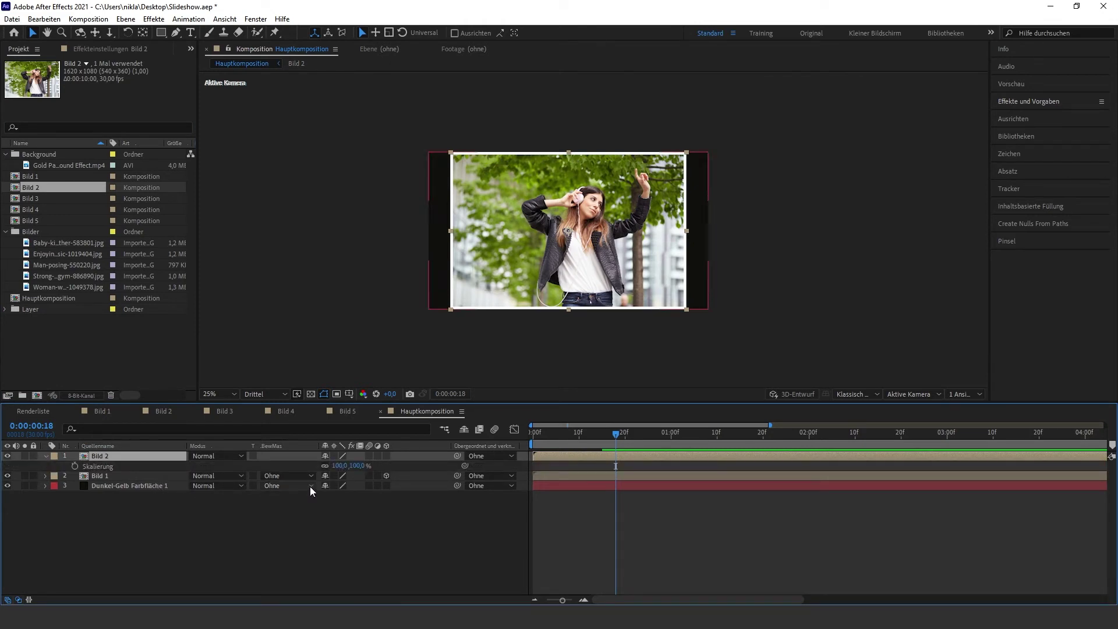
left_click(340, 466)
type("80")
key("Return")
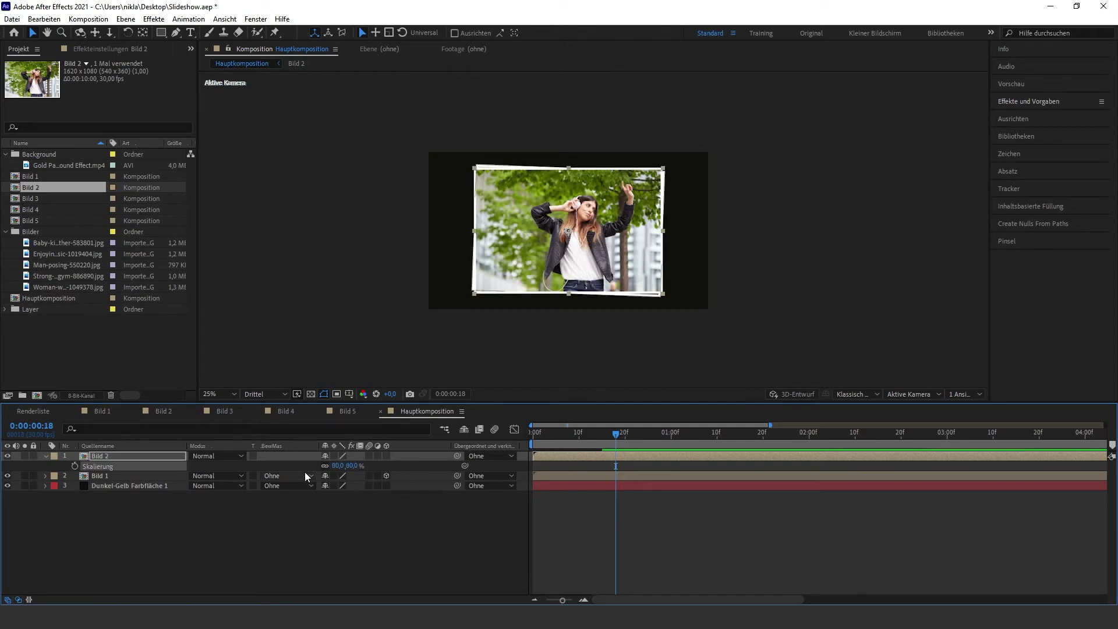
left_click(387, 455)
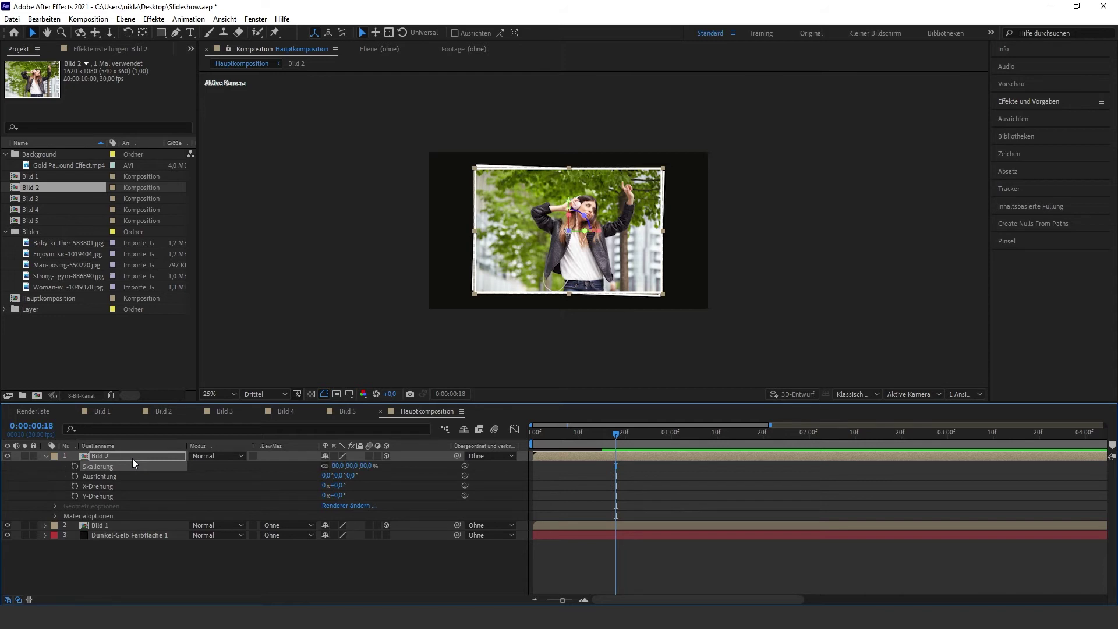
Step: Show Bild 2's Position and rotation properties and move the playhead to frame 12
key("p")
key("shift+r")
left_click_drag(535, 434, 616, 447)
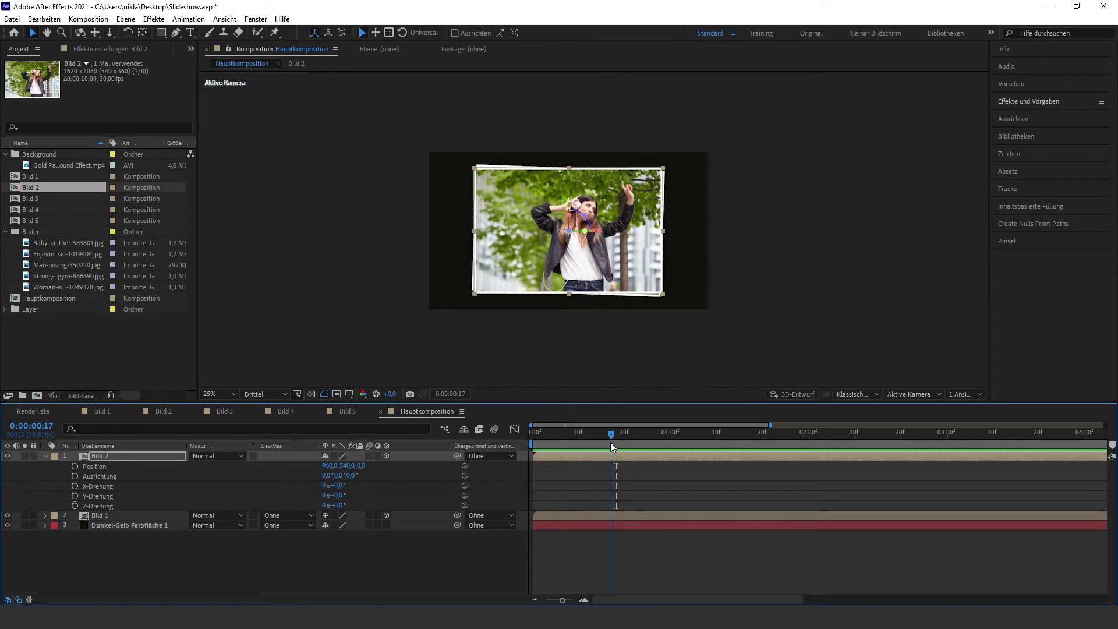
Step: Shift the Bild 2 layer bar so it starts at frame 20
left_click_drag(617, 446, 624, 445)
left_click(558, 455)
left_click_drag(557, 455, 642, 459)
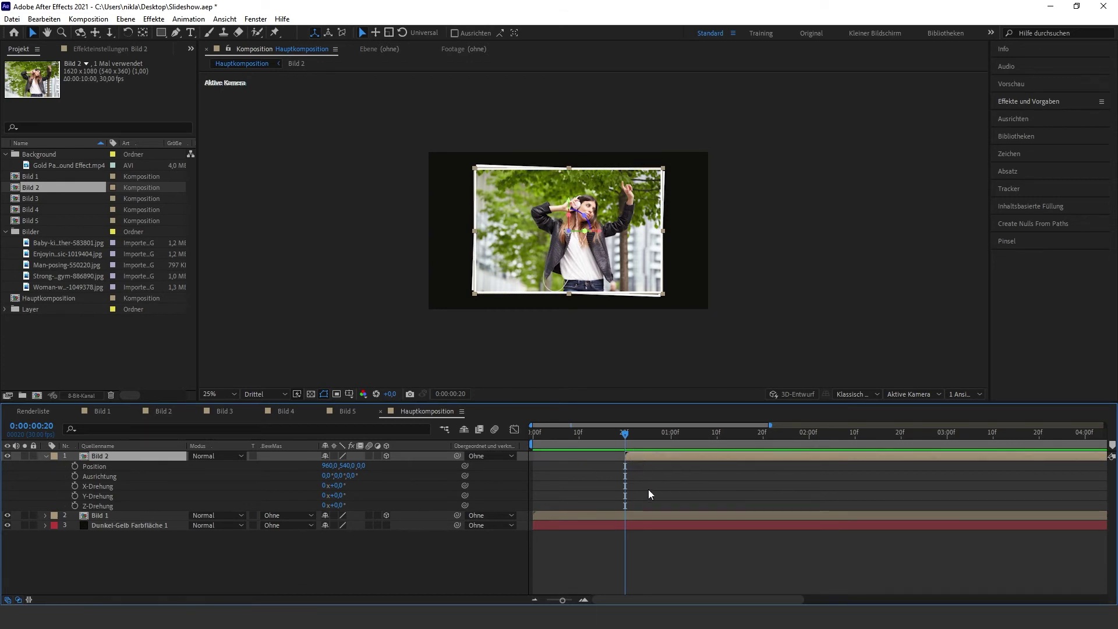
Step: At 1:05, keyframe Bild 2's centred Position and a -2° Z rotation
left_click_drag(652, 435, 694, 438)
left_click(74, 466)
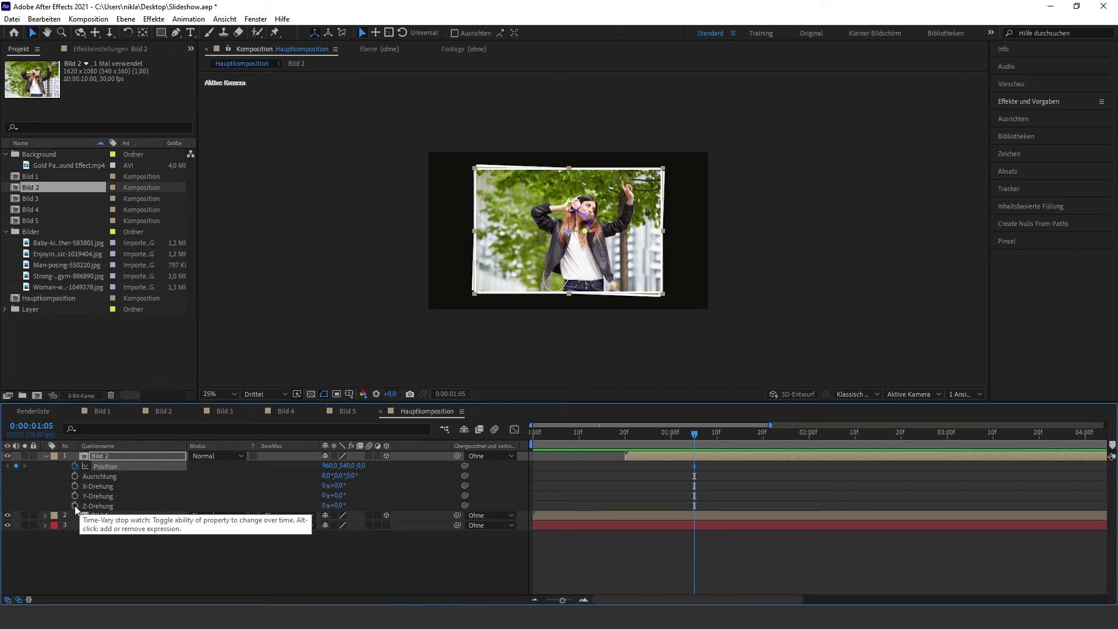
left_click(75, 505)
left_click(338, 504)
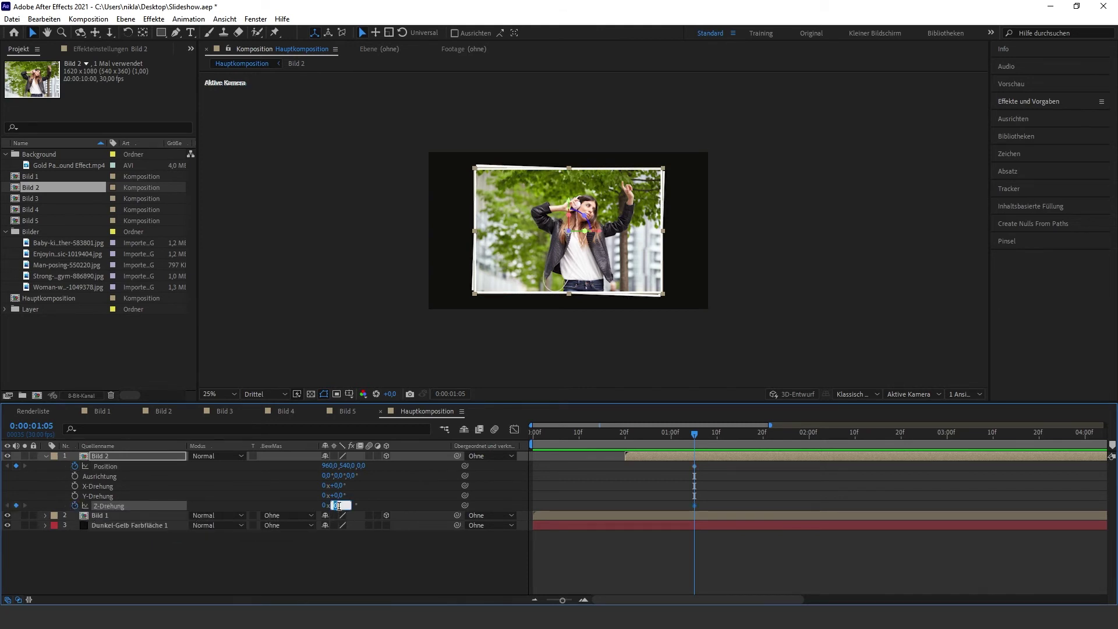
type("-2")
key("Return")
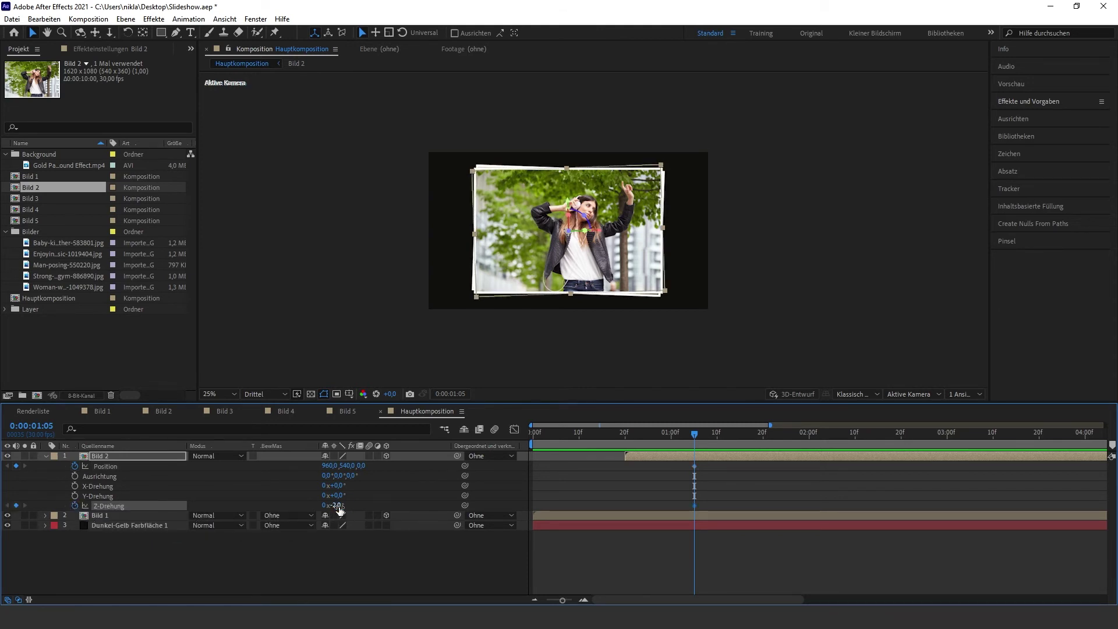
left_click_drag(694, 434, 626, 438)
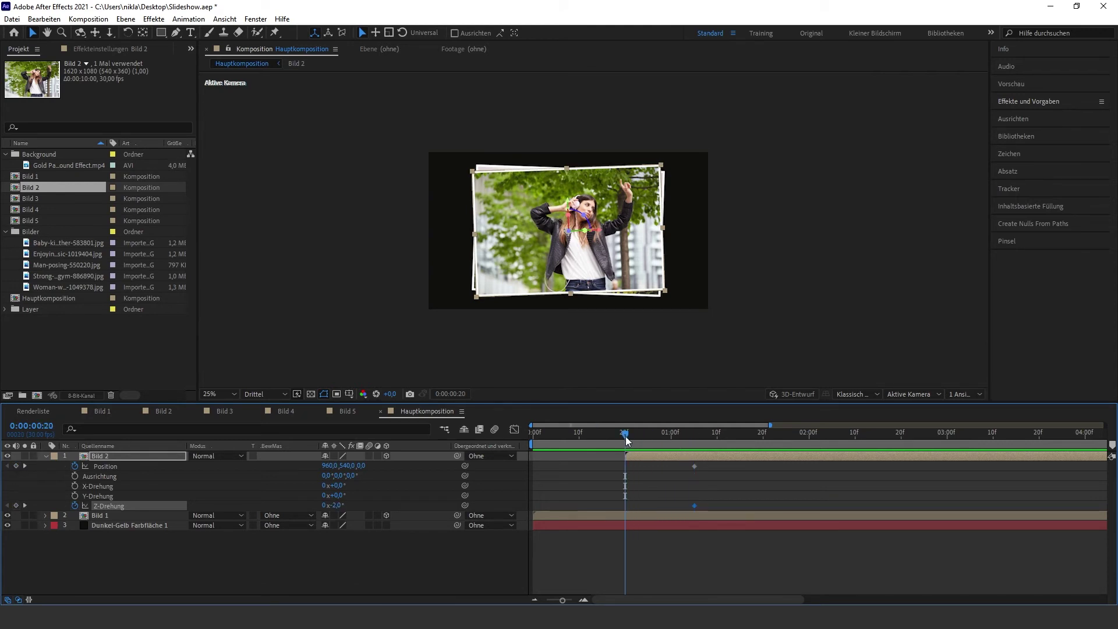
Step: At frame 20, keyframe Bild 2 at -17° rotation, off-screen lower right at 2436,1468,0
left_click(16, 466)
left_click(16, 505)
left_click_drag(336, 506, 328, 505)
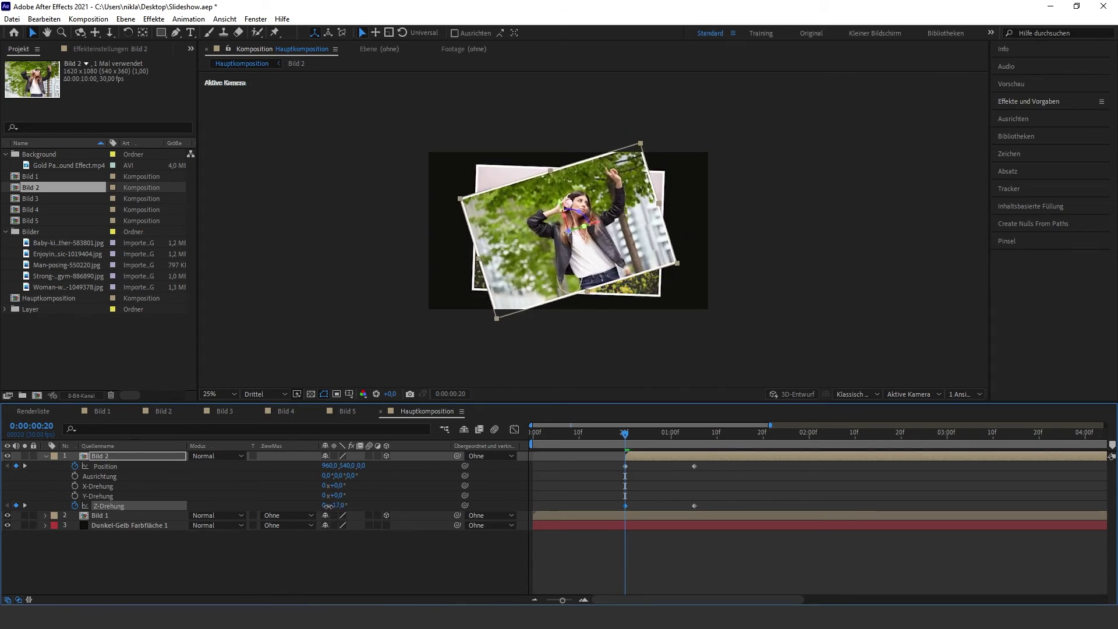
left_click(579, 351)
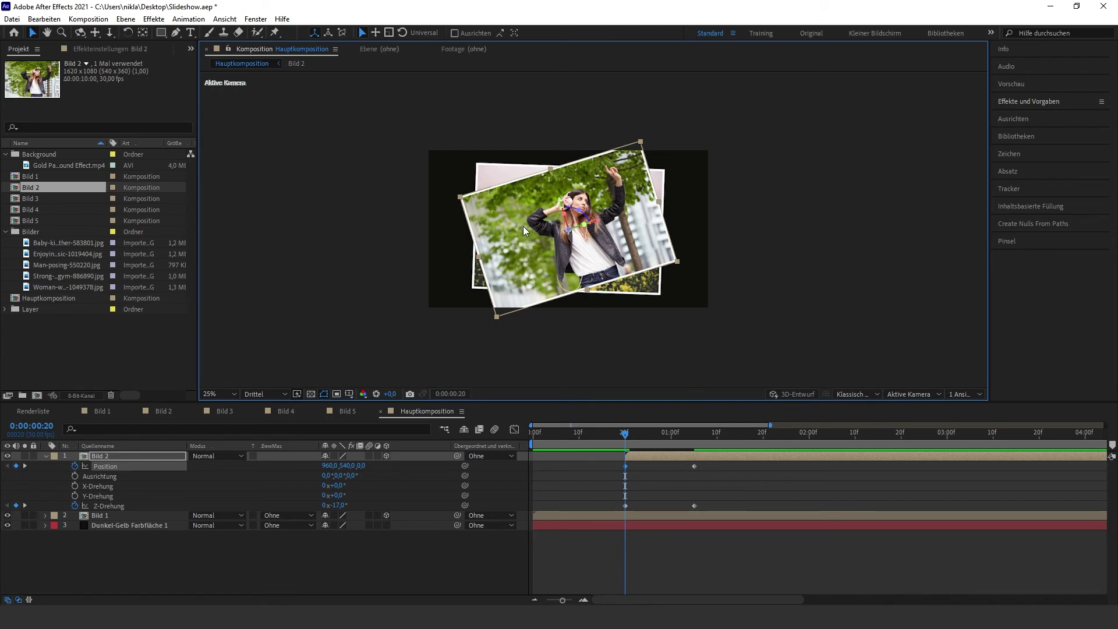
mouse_move(523, 227)
left_mouse_down()
mouse_move(678, 310)
mouse_move(739, 362)
left_mouse_up()
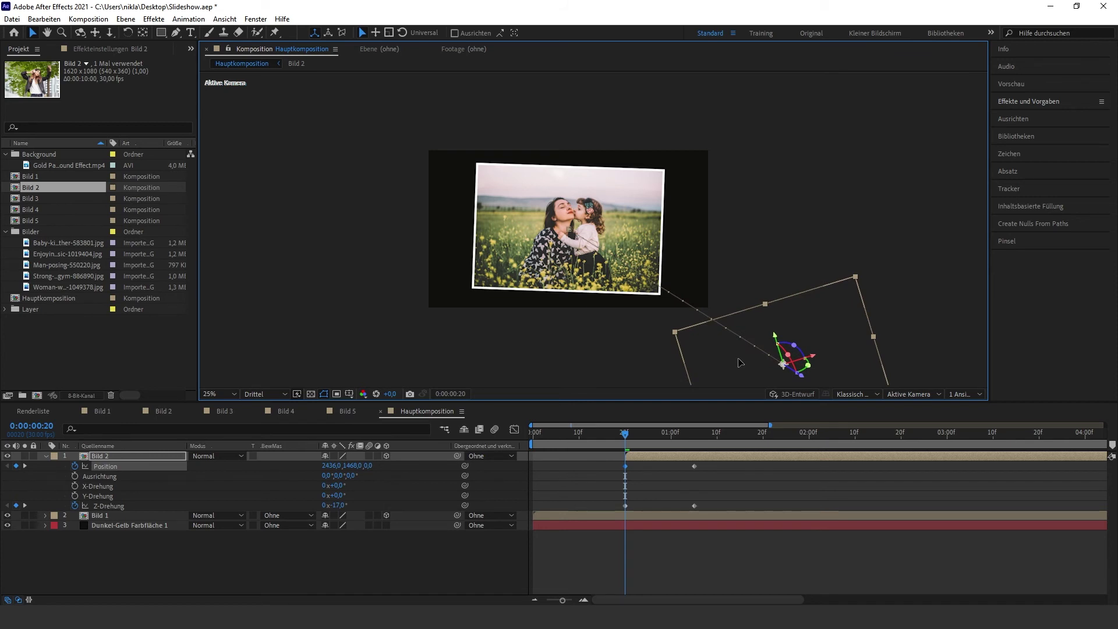
Step: Preview Bild 2's fly-in, then select all its keyframes and apply Easy Ease
left_click(636, 434)
left_click_drag(638, 436, 712, 436)
left_click_drag(719, 508, 620, 463)
key("F9")
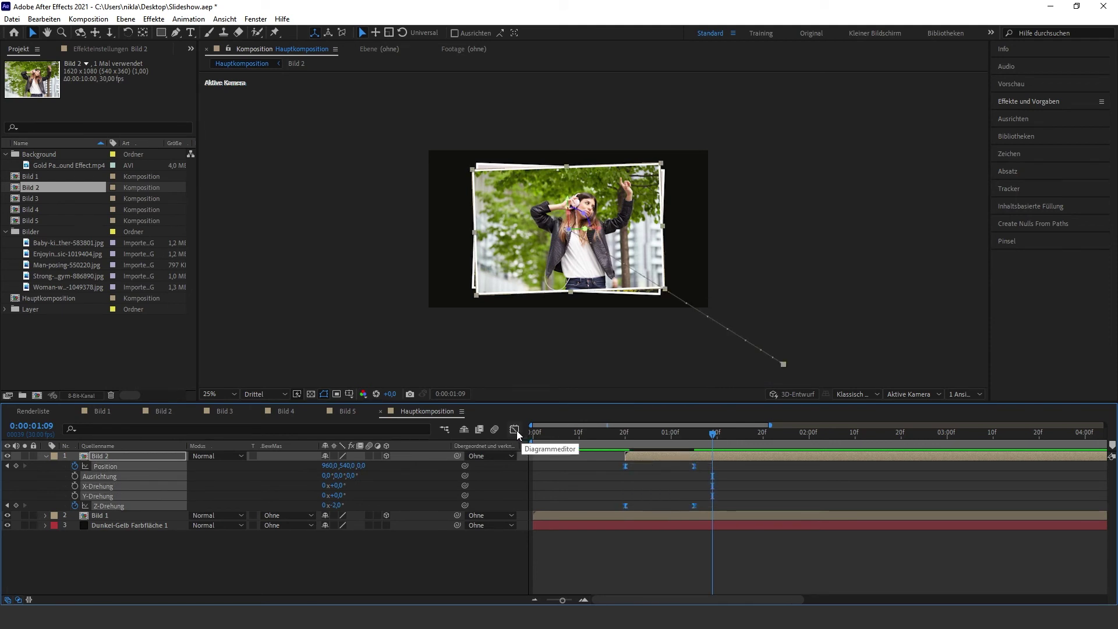
Step: Drag the ease influence handle in Bild 2's speed graph, then collapse its properties
left_click(515, 431)
left_click_drag(731, 555, 679, 571)
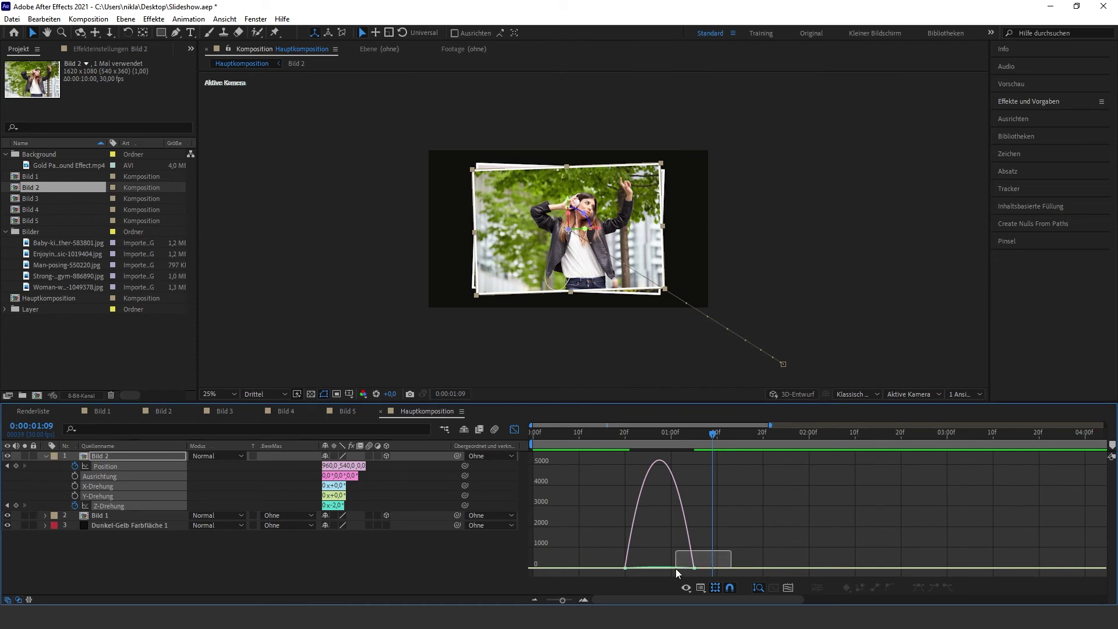
left_click_drag(690, 564, 649, 574)
key("shift+F3")
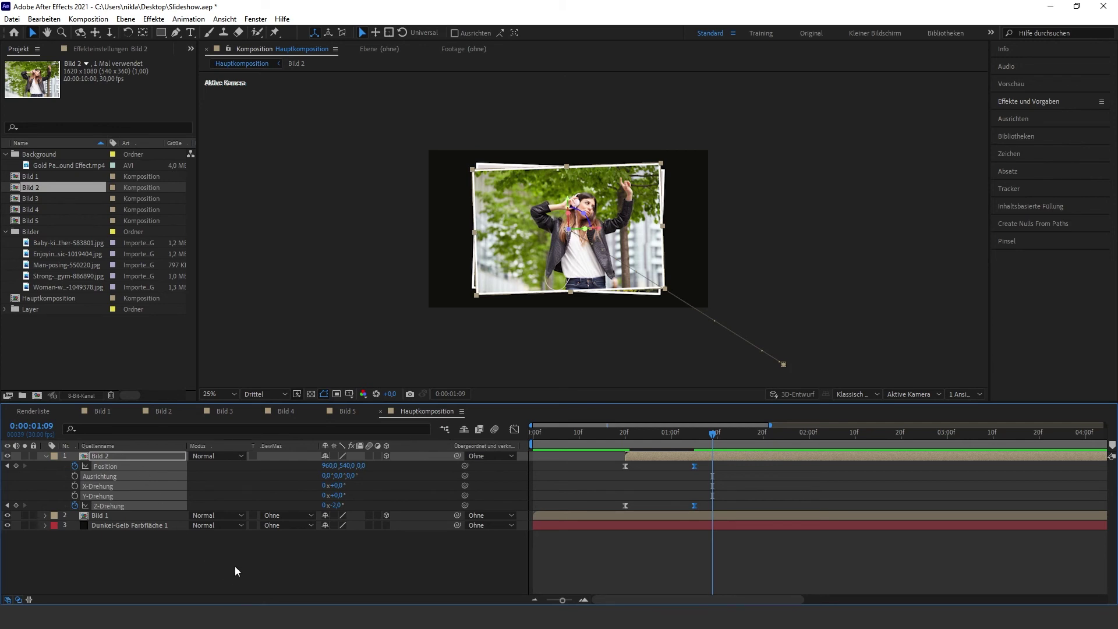
left_click(46, 455)
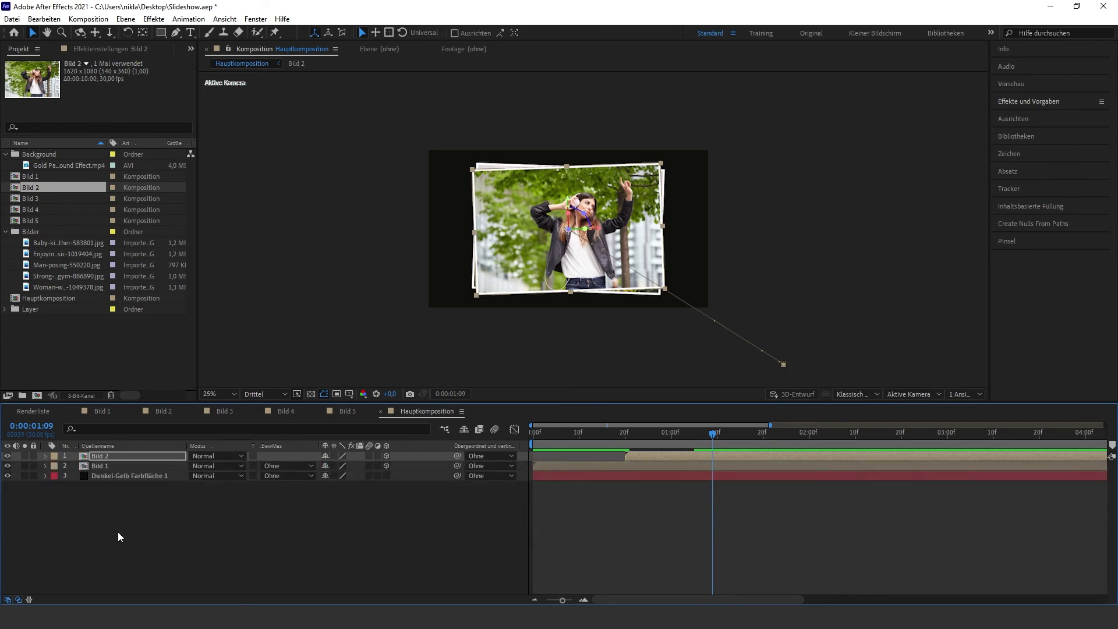
Step: Enable motion blur for Bild 5 down through Bild 1
left_click(119, 528)
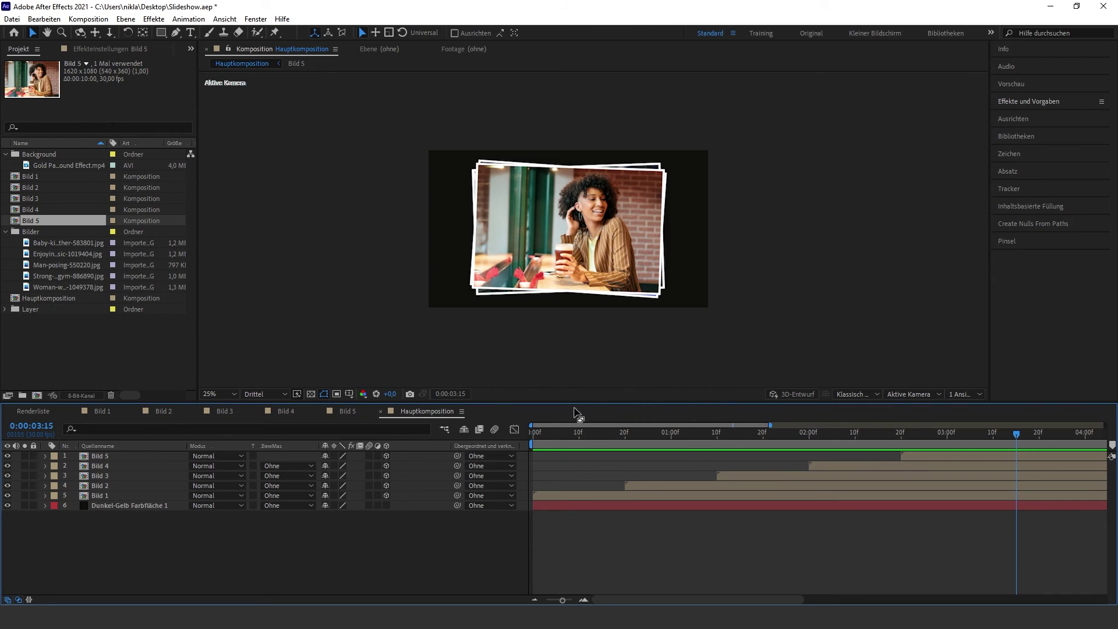
left_click(370, 455)
left_click_drag(370, 466, 371, 495)
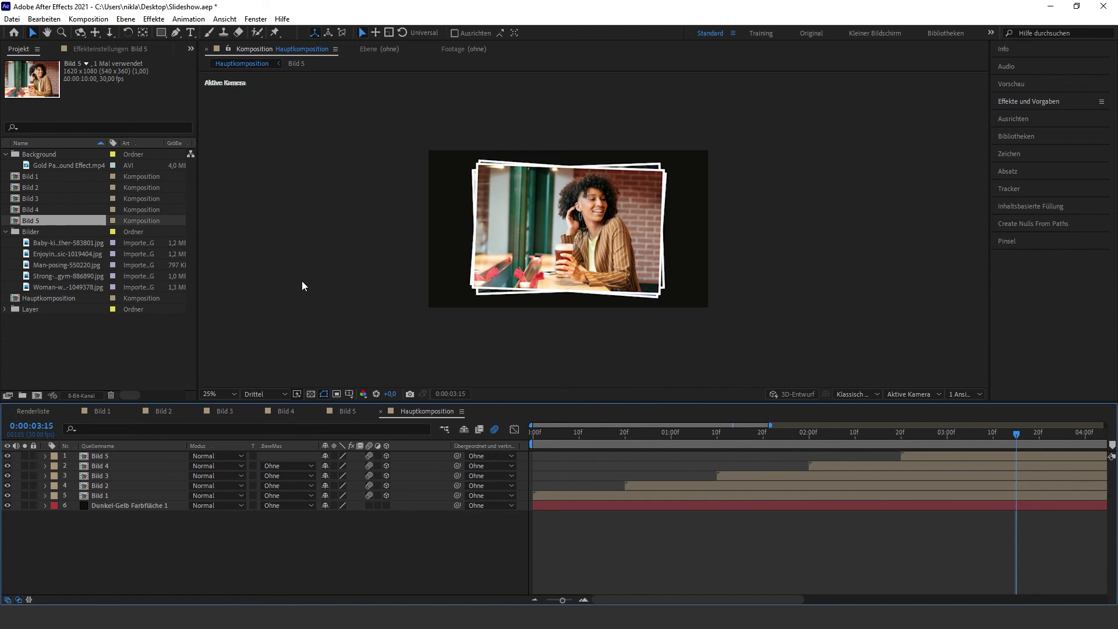
left_click(68, 165)
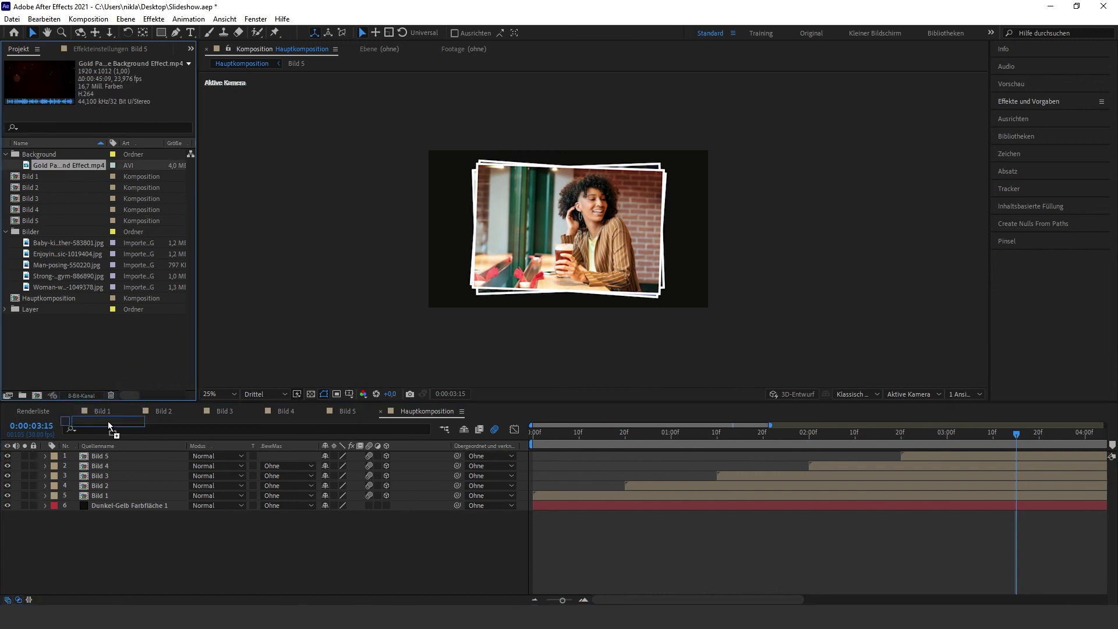
Step: Place the Gold Particles video at the top of the timeline, scaled to 113%
left_click_drag(68, 165, 111, 452)
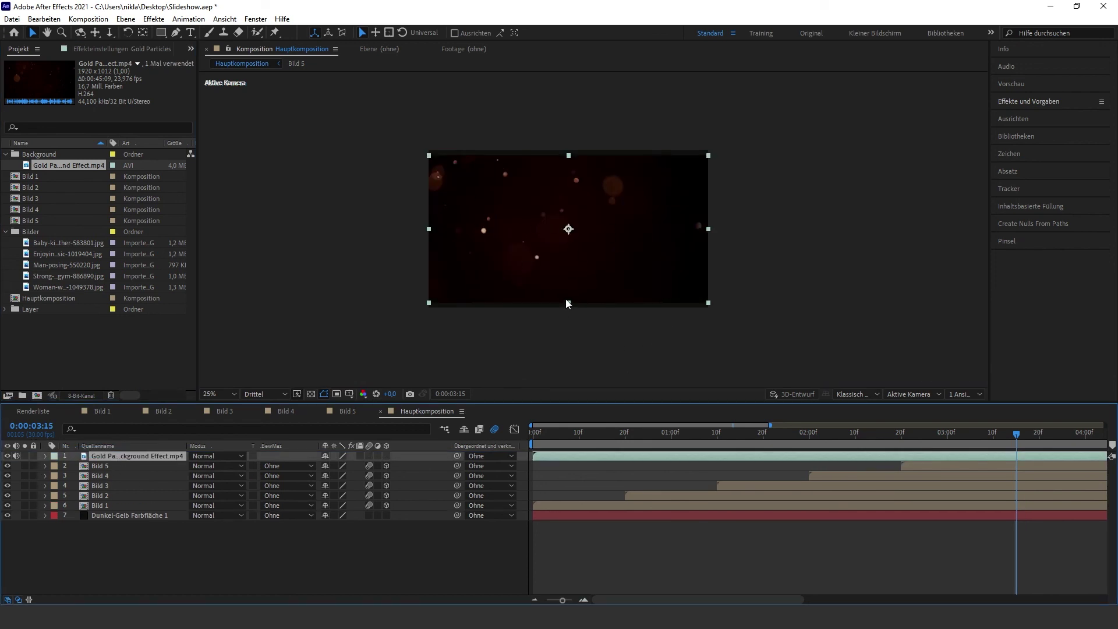
key("s")
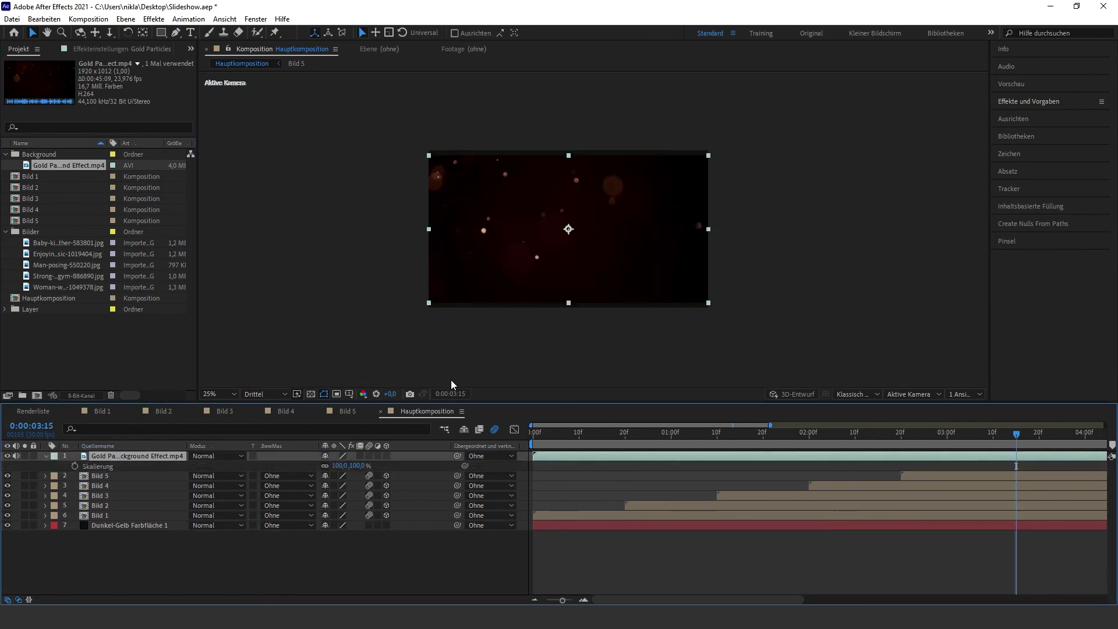
left_click_drag(339, 466, 347, 466)
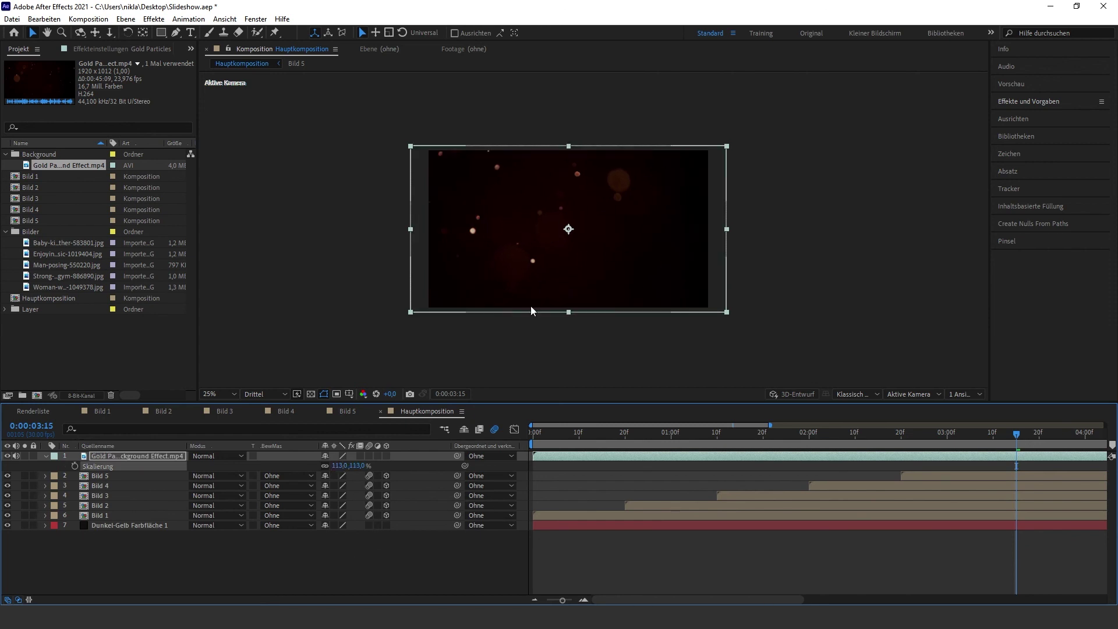
left_click(217, 456)
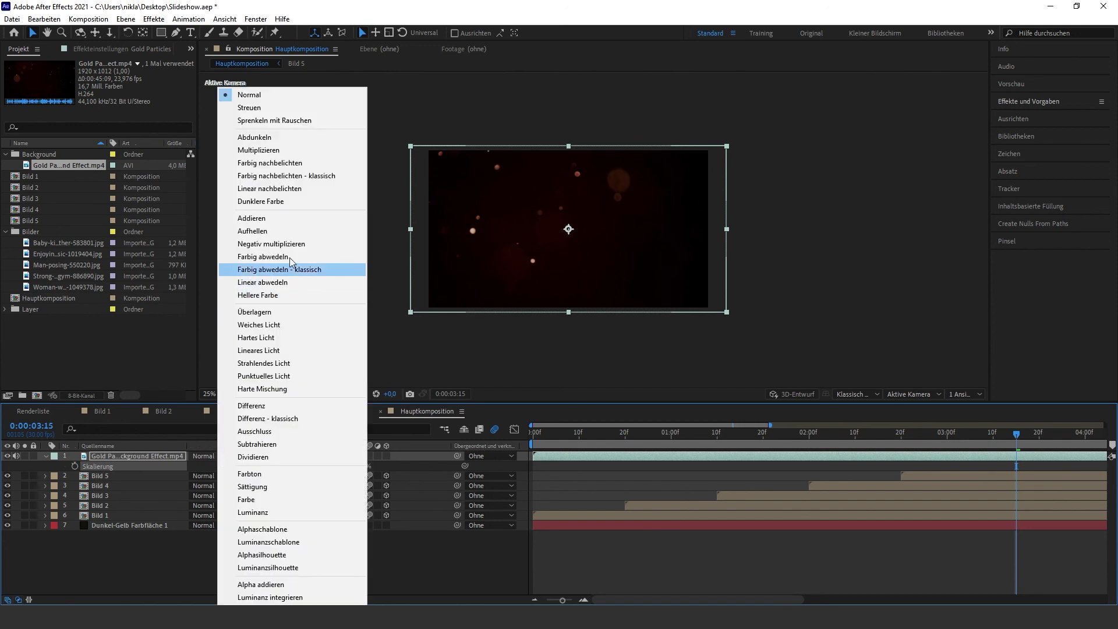
Step: Switch the gold particle layer's blending mode to Addieren (Add), then preview the slideshow from the start
left_click(285, 219)
left_click(443, 568)
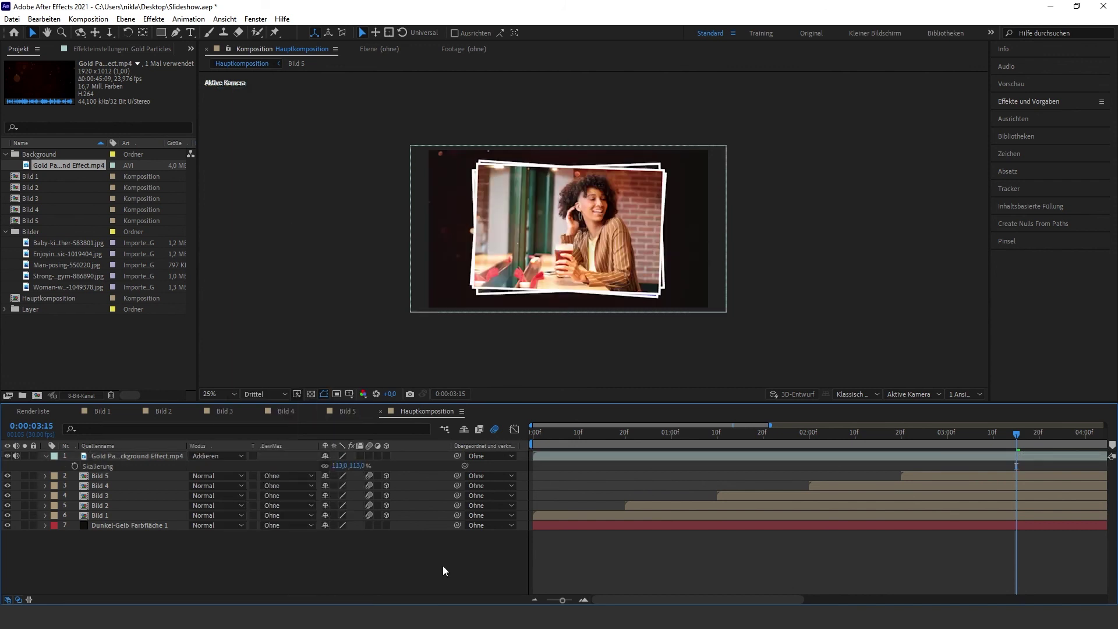
key("space")
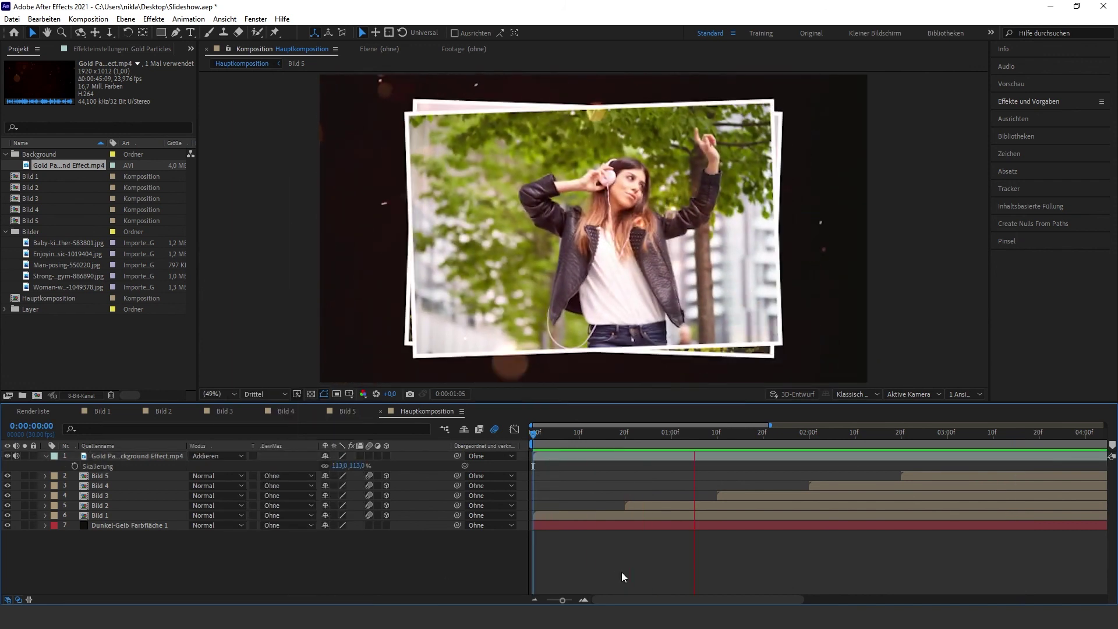